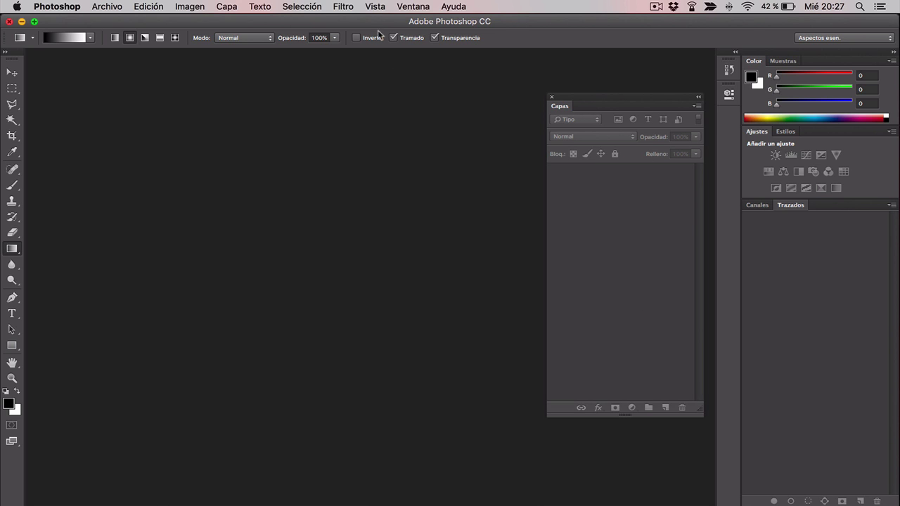
Rearrange the workspace, docking the Layers panel and then floating it again.
{"action": "left_click", "coordinate": [414, 7]}
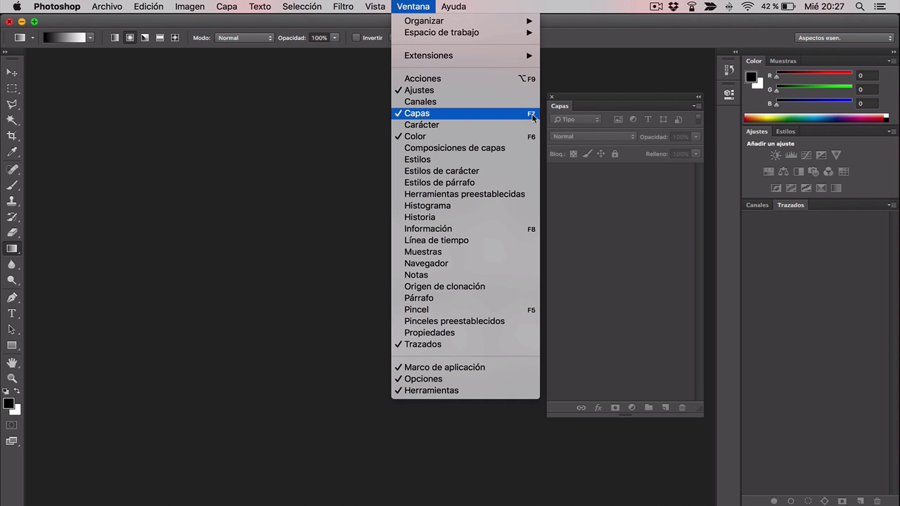
{"action": "left_click", "coordinate": [605, 188]}
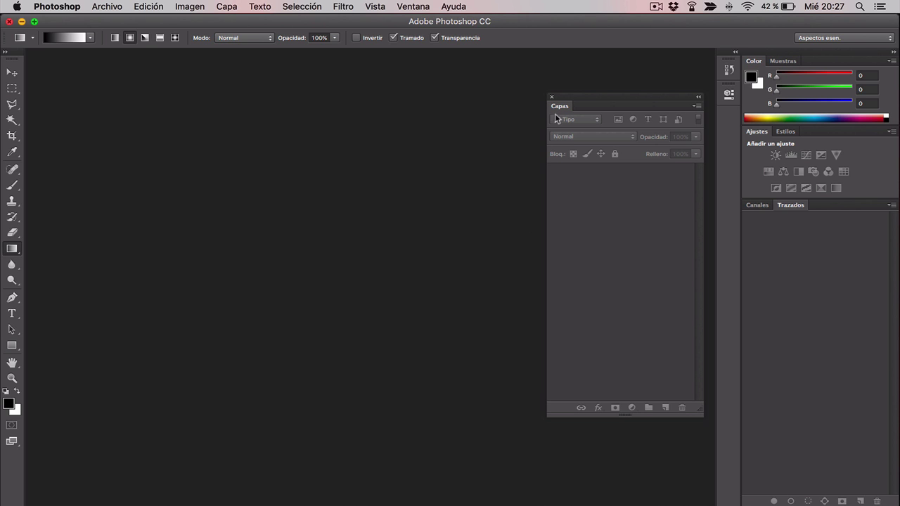
{"action": "left_click_drag", "start_coordinate": [560, 111], "coordinate": [750, 208]}
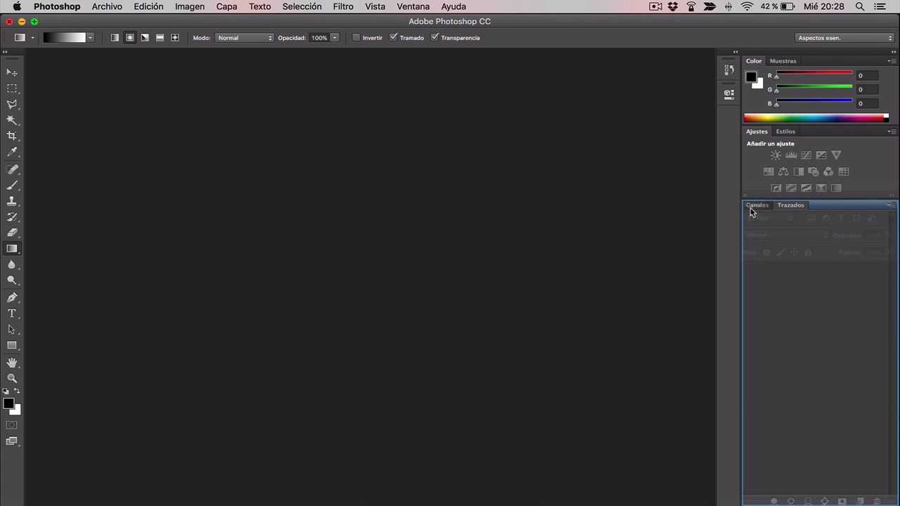
{"action": "left_click", "coordinate": [839, 38]}
{"action": "left_click", "coordinate": [609, 223]}
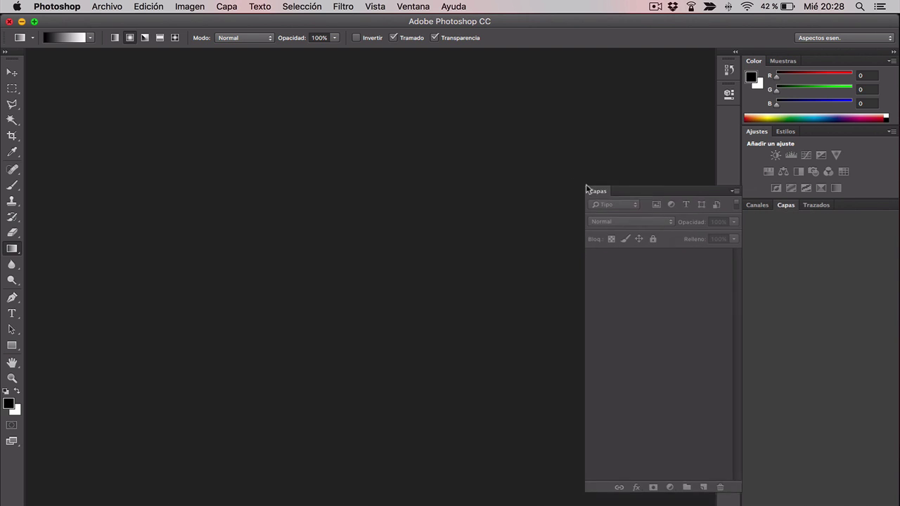
{"action": "left_click_drag", "start_coordinate": [819, 205], "coordinate": [553, 125]}
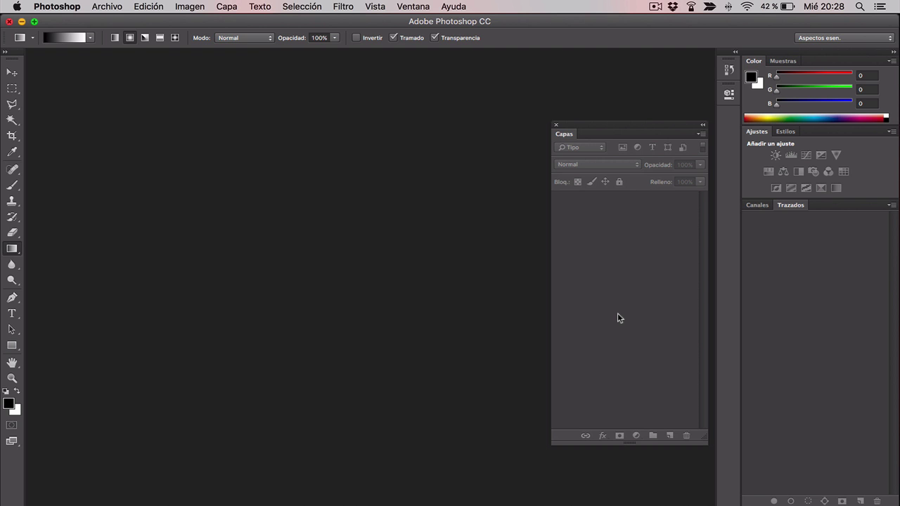
Open motorcycle-1269978_960_720.jpg from Escritorio, keeping its colour profile unmodified.
{"action": "left_click", "coordinate": [115, 7]}
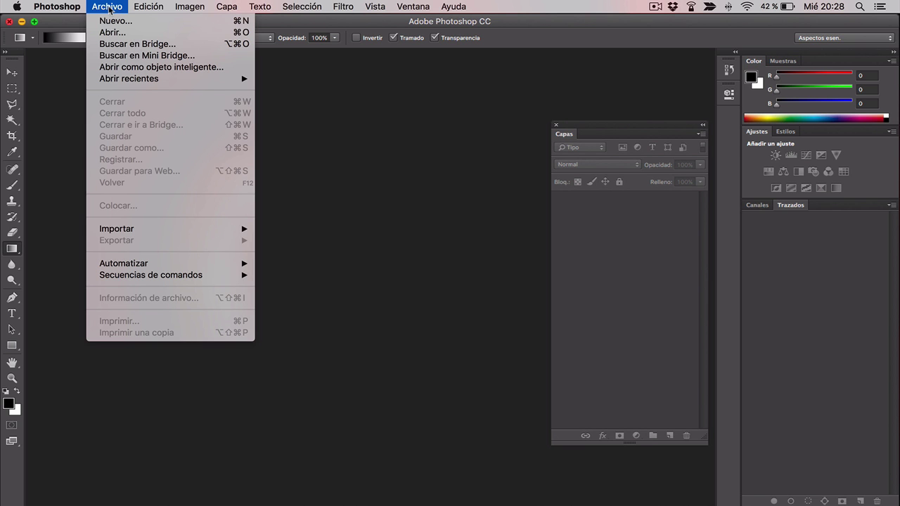
{"action": "left_click", "coordinate": [111, 32]}
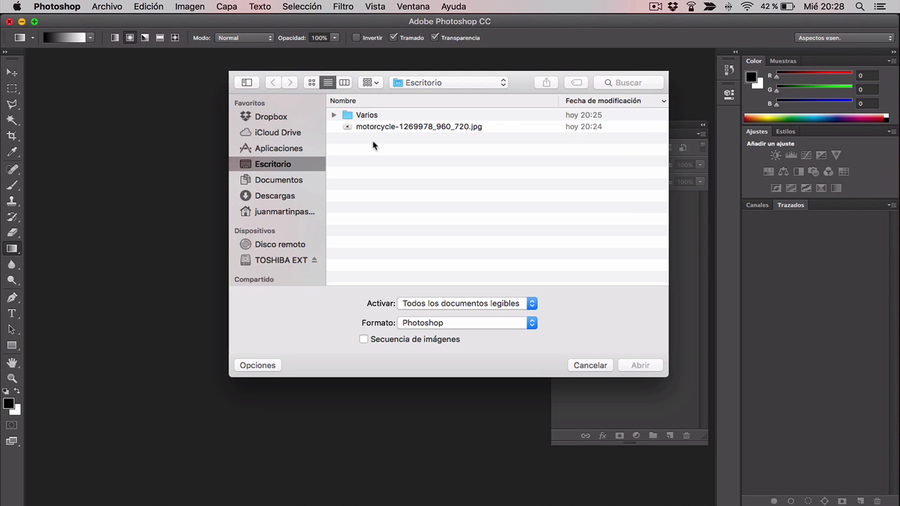
{"action": "double_click", "coordinate": [375, 125]}
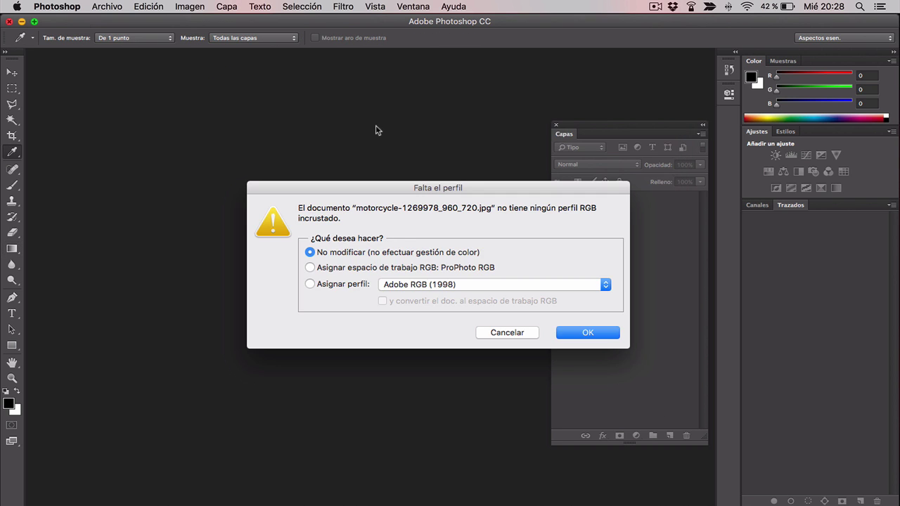
{"action": "left_click", "coordinate": [587, 332]}
{"action": "key", "text": "g"}
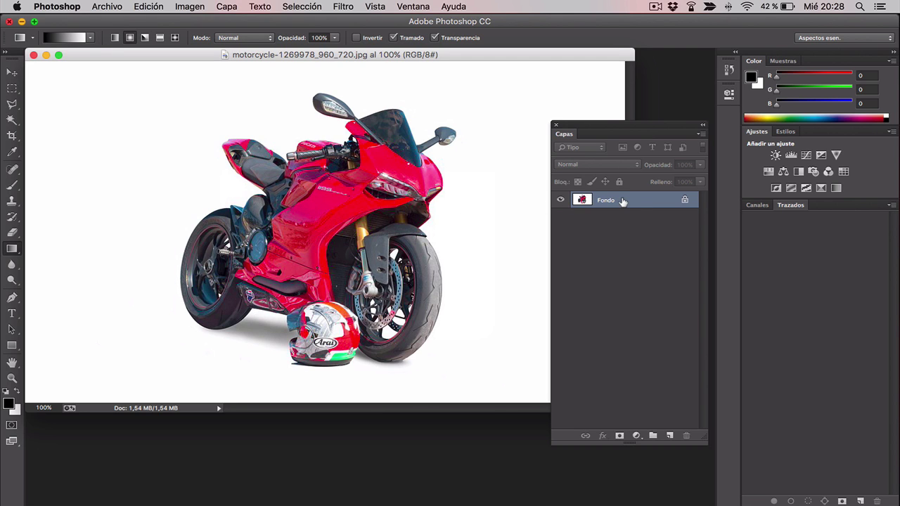
Duplicate the Fondo layer as Fondo copia.
{"action": "left_click", "coordinate": [700, 134]}
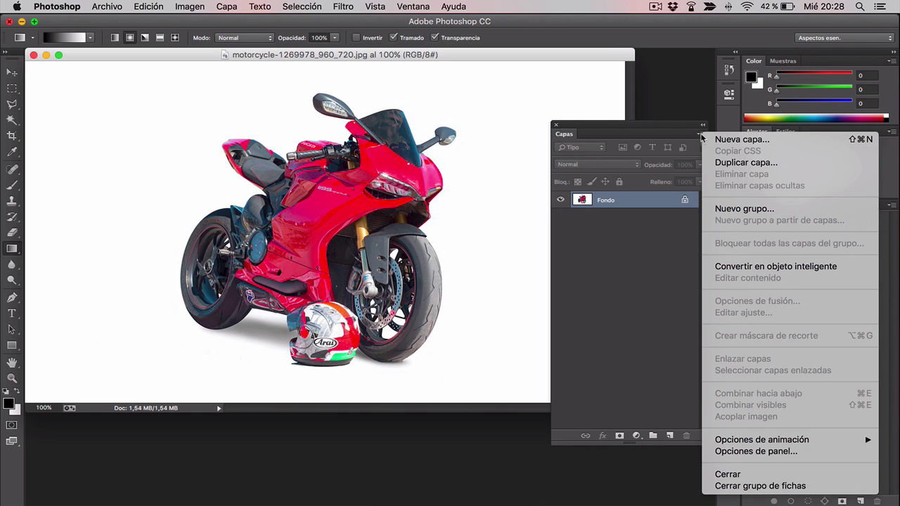
{"action": "left_click", "coordinate": [726, 161]}
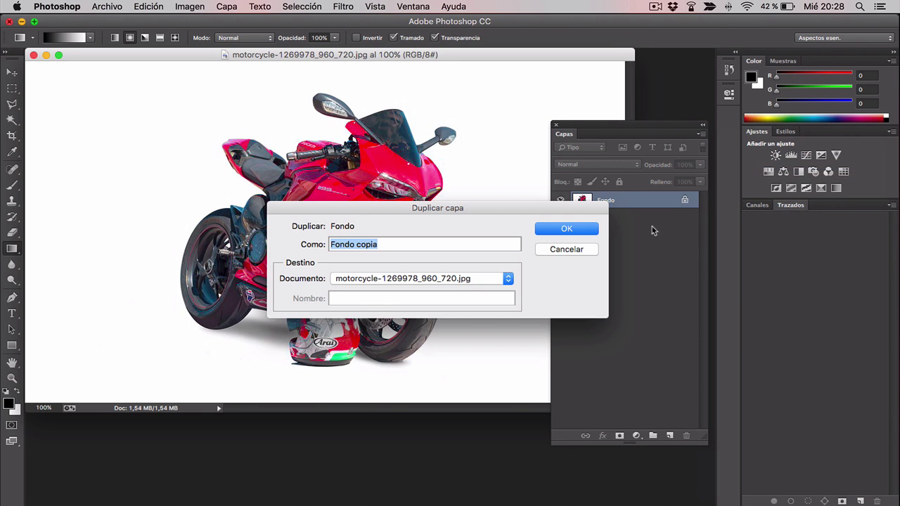
{"action": "left_click", "coordinate": [580, 233]}
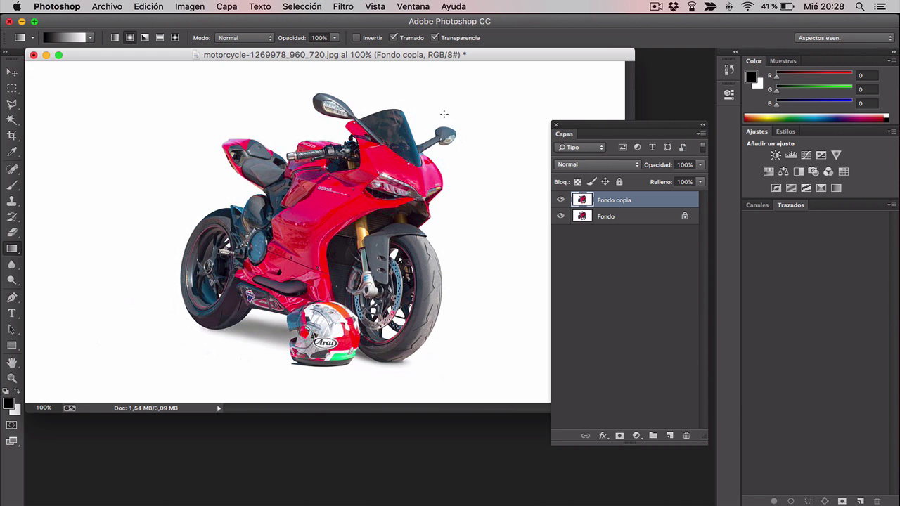
Add an empty Capa 1 layer on top, then hide and reshow Fondo copia and Fondo.
{"action": "left_click", "coordinate": [227, 7]}
{"action": "left_click", "coordinate": [669, 435]}
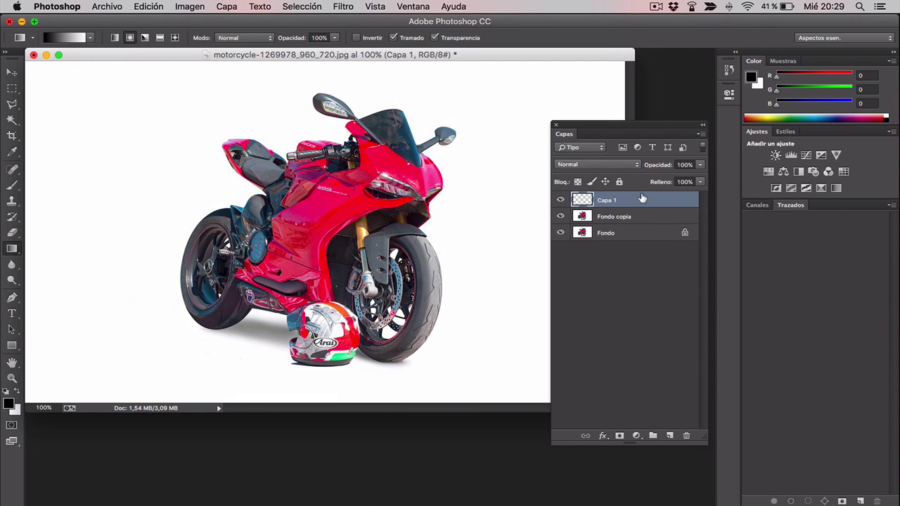
{"action": "left_click", "coordinate": [560, 216]}
{"action": "left_click", "coordinate": [560, 232]}
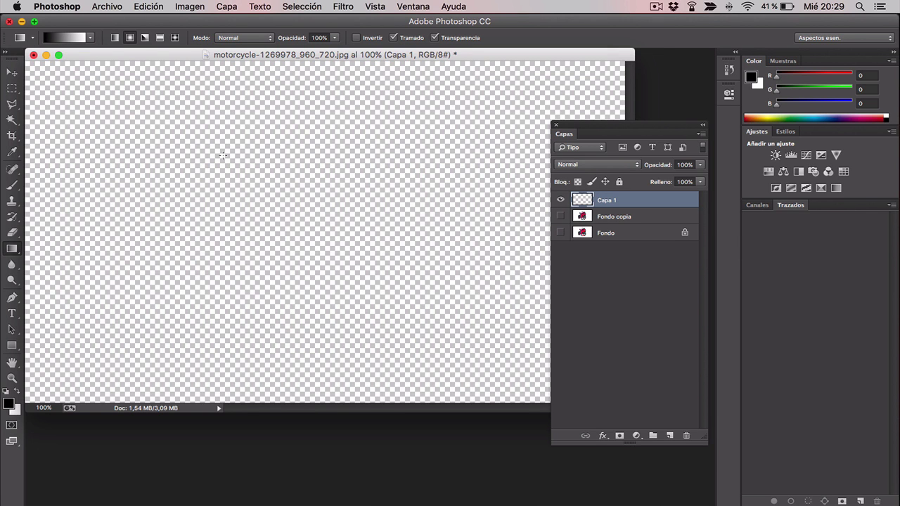
{"action": "left_click", "coordinate": [560, 216]}
{"action": "left_click", "coordinate": [560, 232]}
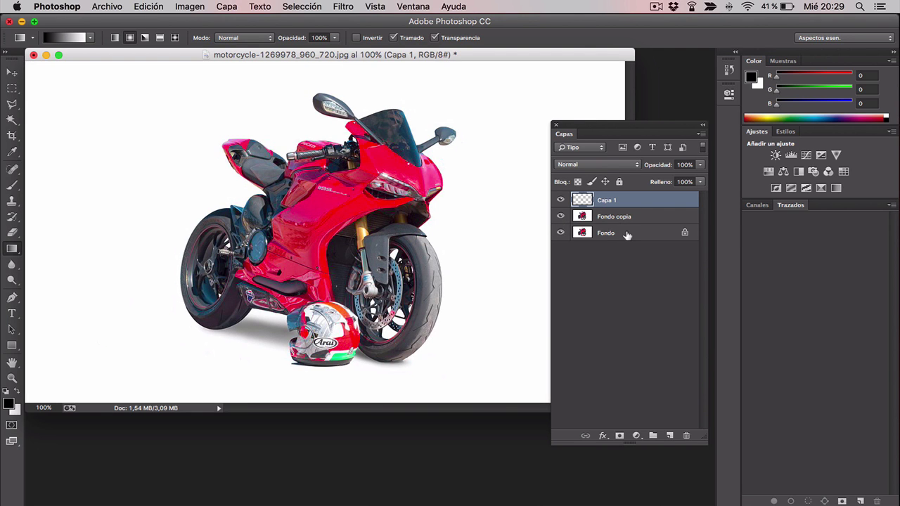
Fill a circular Elliptical Marquee selection with black on Capa 1, then nudge it up-right.
{"action": "key", "text": "m"}
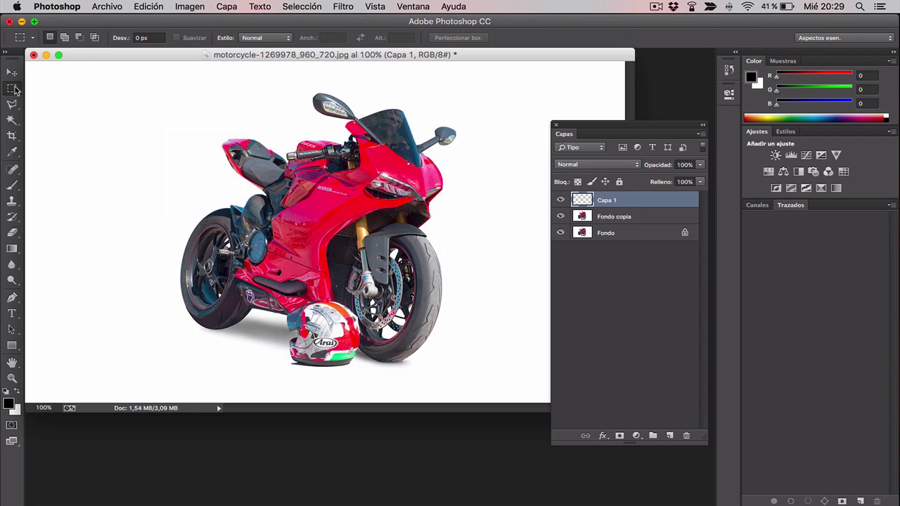
{"action": "left_click_drag", "start_coordinate": [16, 89], "coordinate": [63, 99]}
{"action": "left_click_drag", "start_coordinate": [140, 186], "coordinate": [239, 286]}
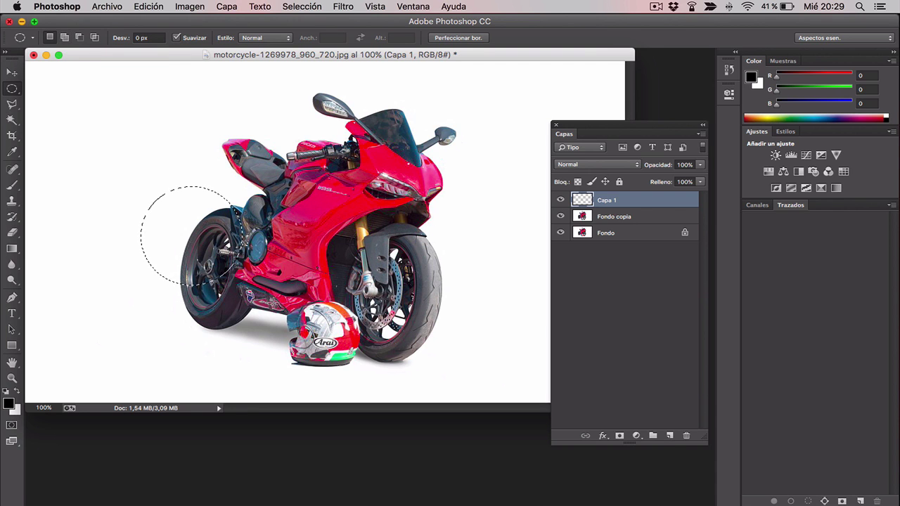
{"action": "left_click", "coordinate": [149, 6]}
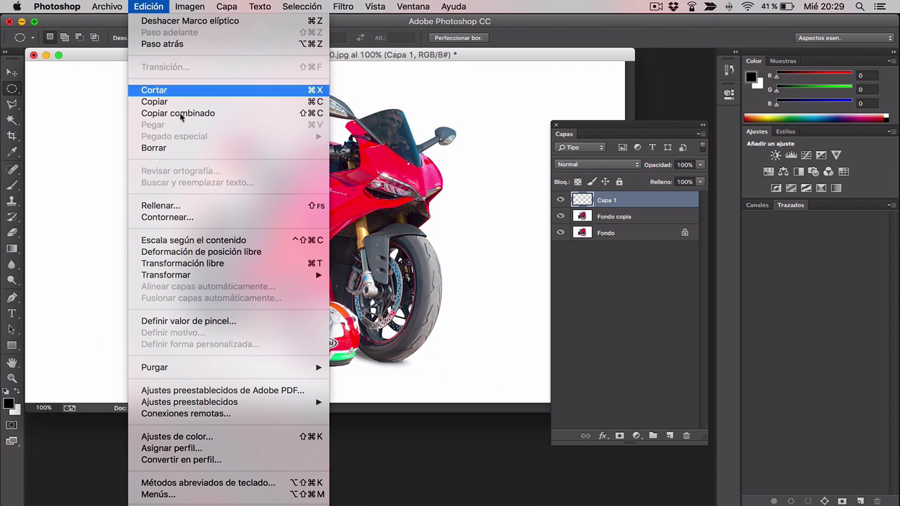
{"action": "left_click", "coordinate": [175, 204]}
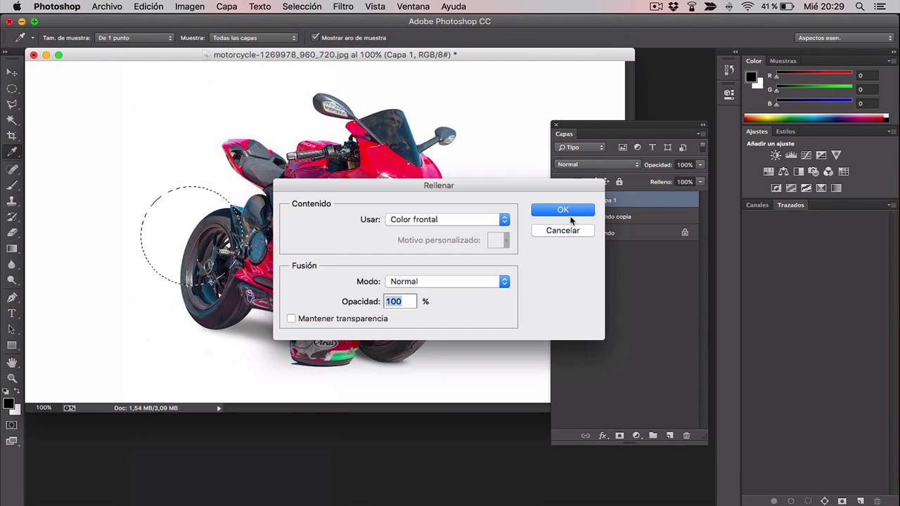
{"action": "left_click", "coordinate": [563, 210]}
{"action": "left_click", "coordinate": [106, 120]}
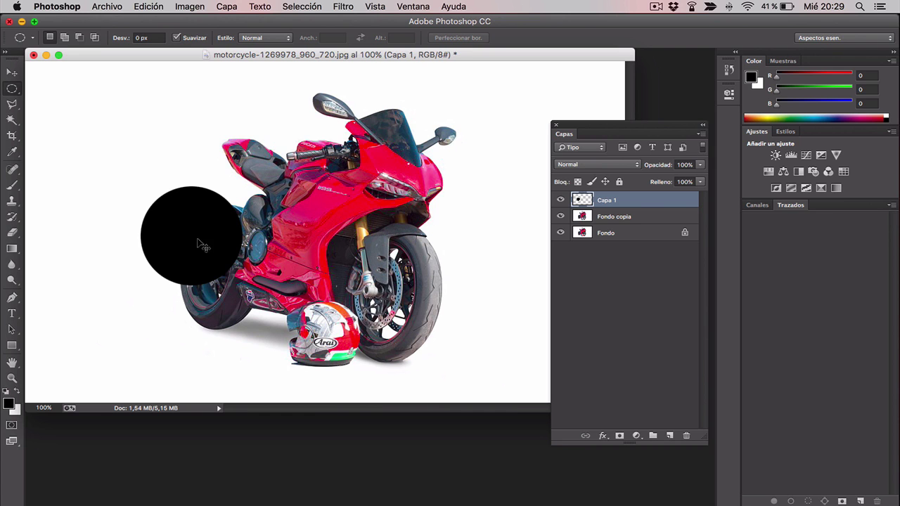
{"action": "mouse_move", "coordinate": [199, 241]}
{"action": "left_mouse_down"}
{"action": "mouse_move", "coordinate": [208, 230]}
{"action": "mouse_move", "coordinate": [177, 177]}
{"action": "mouse_move", "coordinate": [297, 311]}
{"action": "mouse_move", "coordinate": [402, 274]}
{"action": "mouse_move", "coordinate": [243, 192]}
{"action": "mouse_move", "coordinate": [246, 235]}
{"action": "mouse_move", "coordinate": [175, 195]}
{"action": "mouse_move", "coordinate": [228, 176]}
{"action": "mouse_move", "coordinate": [222, 231]}
{"action": "mouse_move", "coordinate": [251, 187]}
{"action": "mouse_move", "coordinate": [218, 222]}
{"action": "left_mouse_up"}
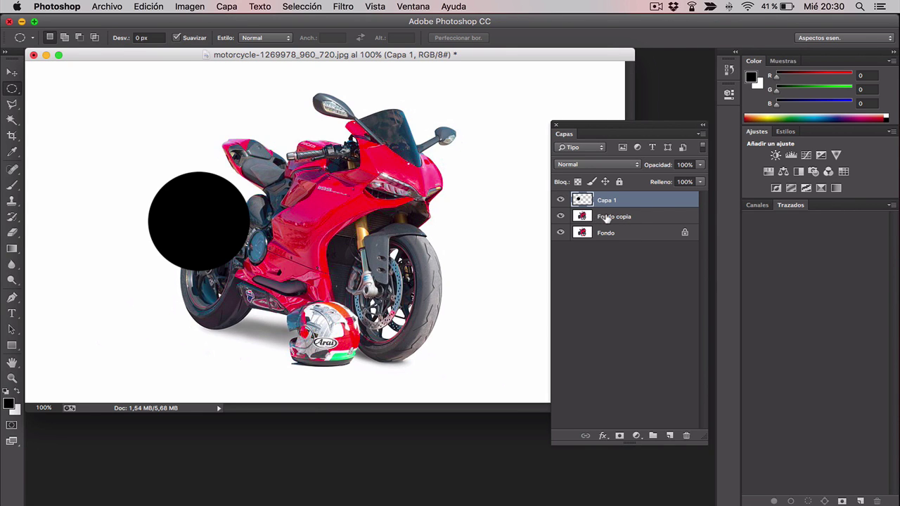
Remove the white background from Fondo copia using a Magic Wand selection.
{"action": "left_click", "coordinate": [12, 120]}
{"action": "left_click", "coordinate": [648, 218]}
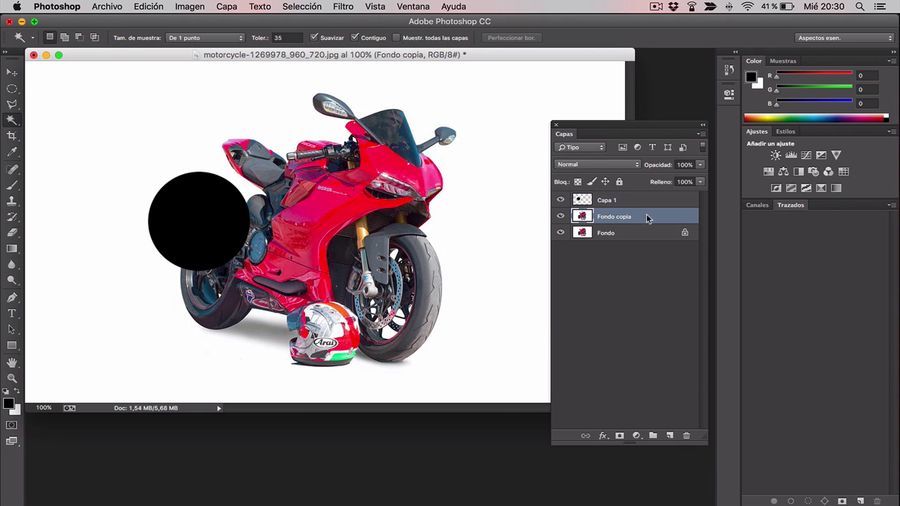
{"action": "left_click", "coordinate": [476, 154]}
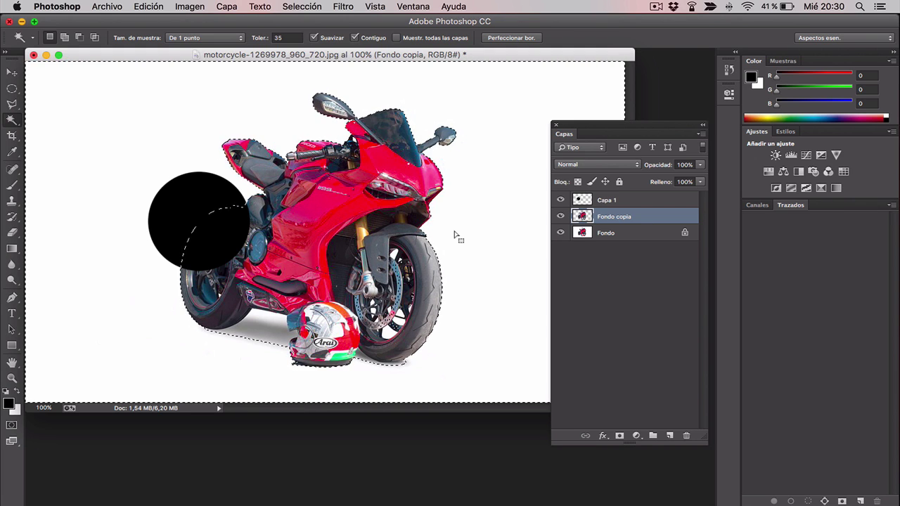
{"action": "left_click", "coordinate": [12, 89]}
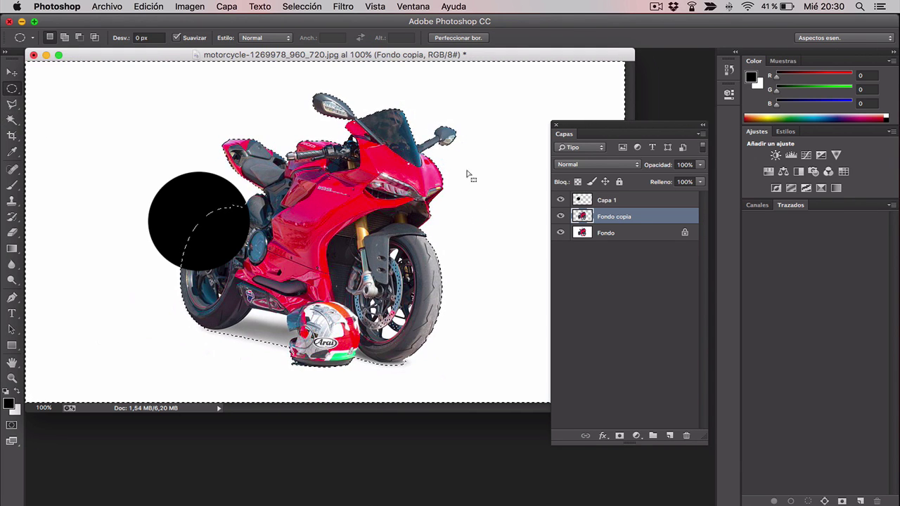
{"action": "left_click", "coordinate": [488, 153]}
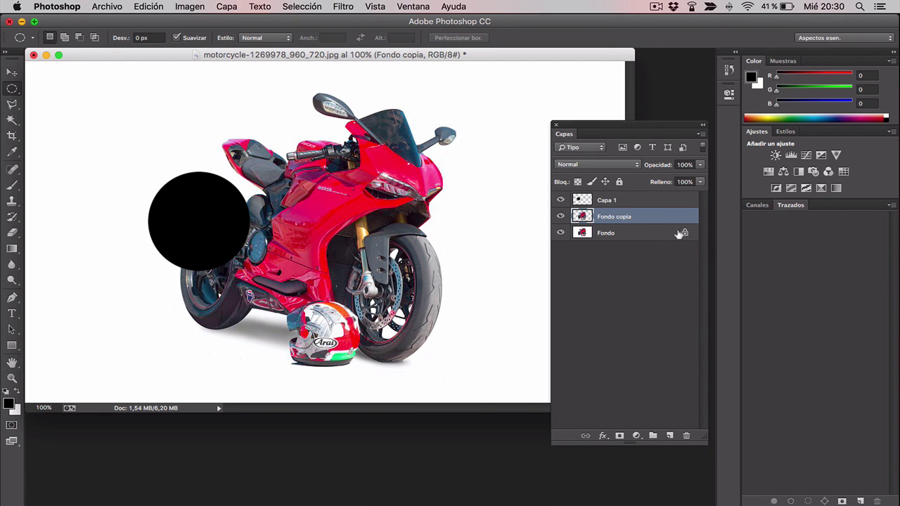
Hide Fondo, shift the cut-out motorcycle, and move the black circle higher on Capa 1.
{"action": "left_click", "coordinate": [560, 232]}
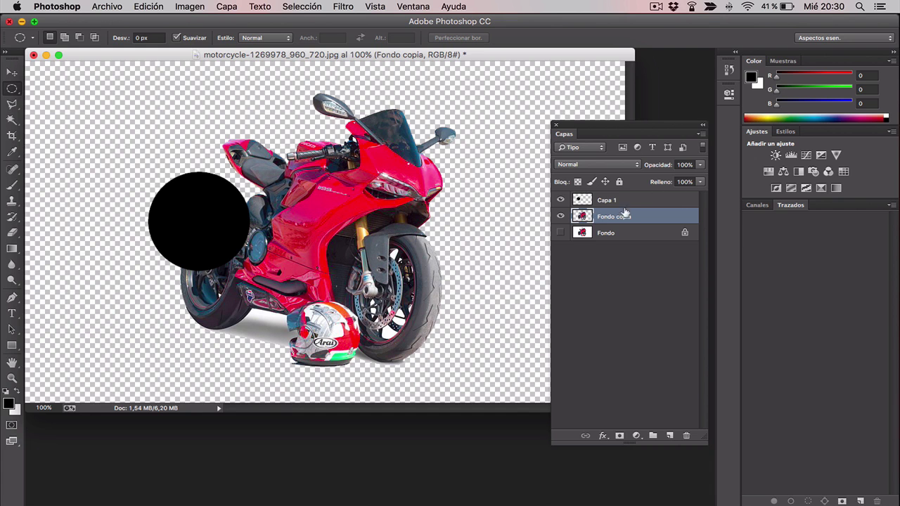
{"action": "mouse_move", "coordinate": [440, 234]}
{"action": "left_mouse_down"}
{"action": "mouse_move", "coordinate": [406, 220]}
{"action": "mouse_move", "coordinate": [413, 225]}
{"action": "left_mouse_up"}
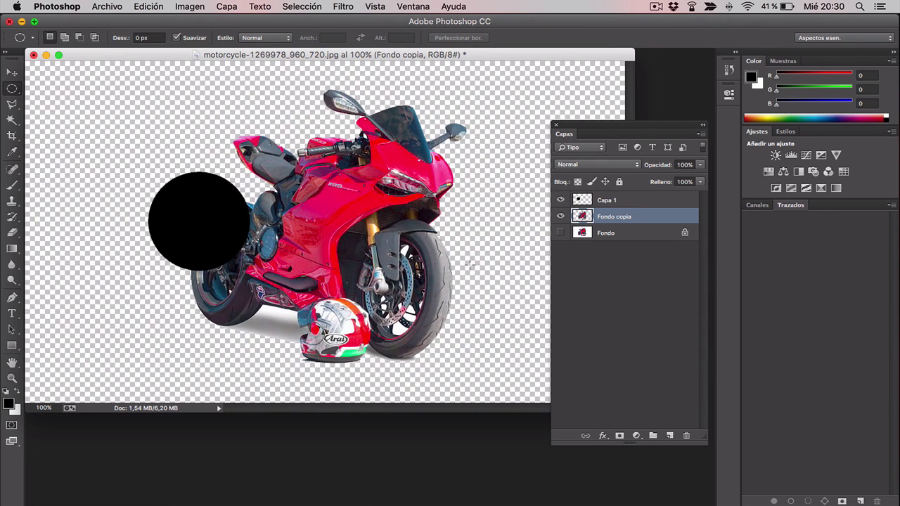
{"action": "left_click", "coordinate": [650, 202]}
{"action": "mouse_move", "coordinate": [200, 230]}
{"action": "left_mouse_down"}
{"action": "mouse_move", "coordinate": [307, 270]}
{"action": "mouse_move", "coordinate": [218, 174]}
{"action": "left_mouse_up"}
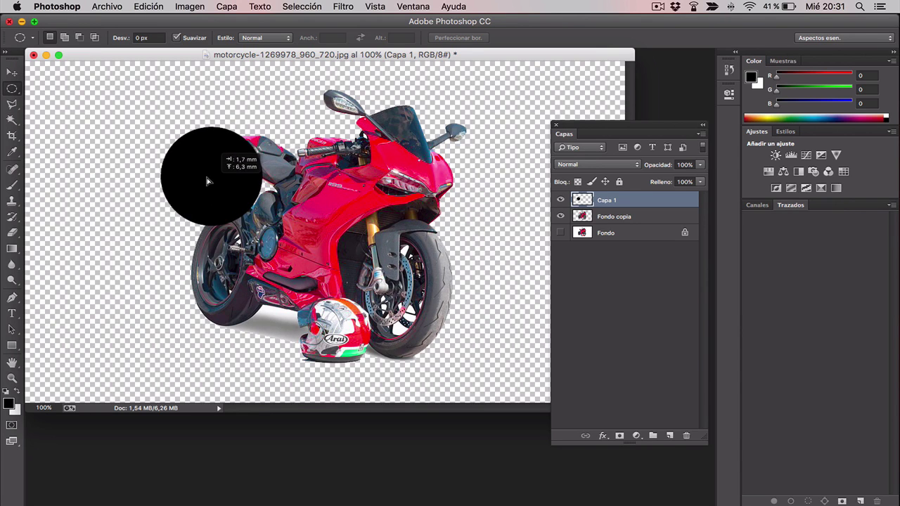
Move the black circle onto the rear wheel and scale it into a tall oval.
{"action": "mouse_move", "coordinate": [218, 174]}
{"action": "left_mouse_down"}
{"action": "mouse_move", "coordinate": [224, 273]}
{"action": "mouse_move", "coordinate": [232, 266]}
{"action": "left_mouse_up"}
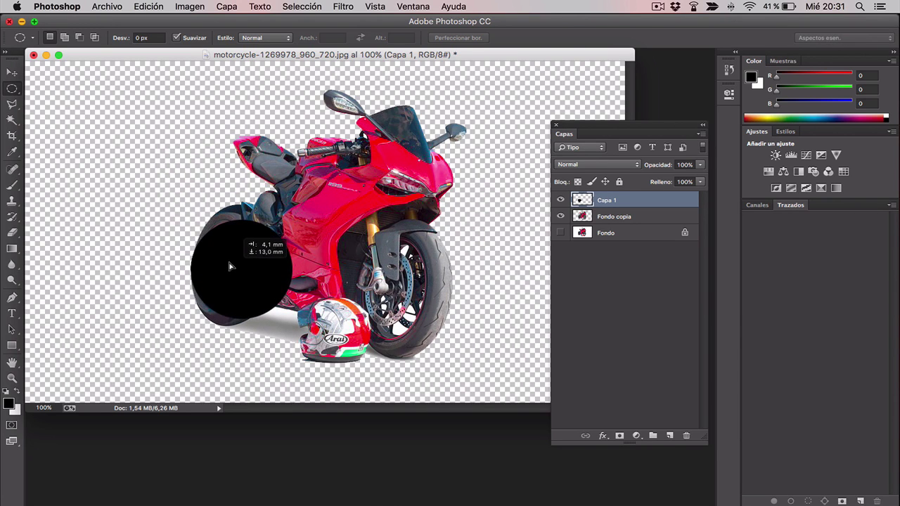
{"action": "key", "text": "ctrl+t"}
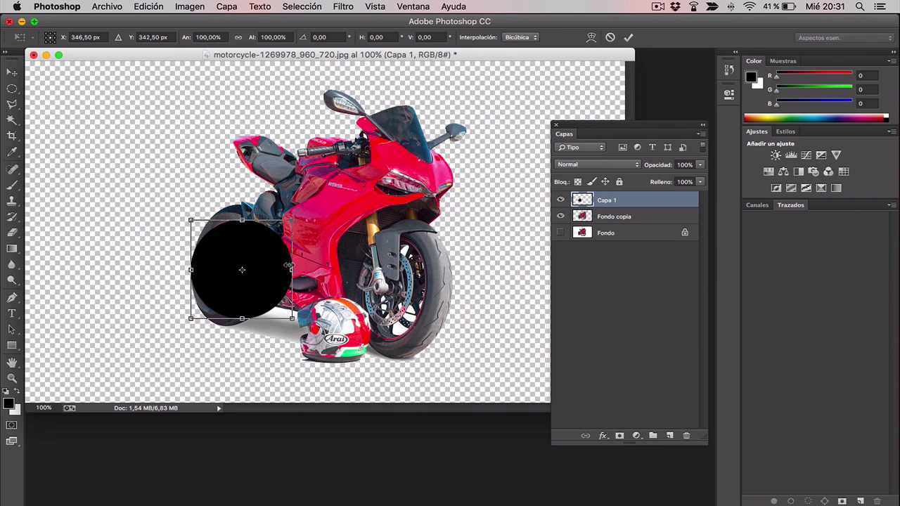
{"action": "left_click_drag", "start_coordinate": [292, 270], "coordinate": [260, 269]}
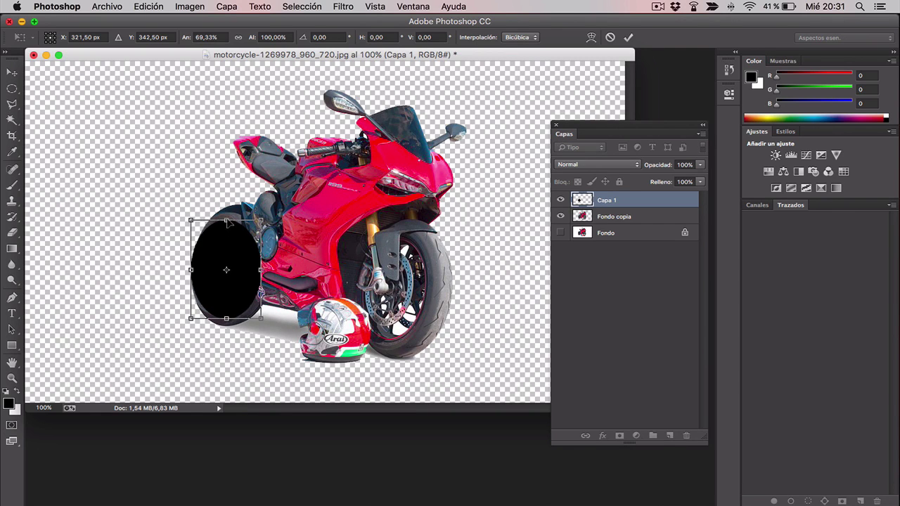
{"action": "left_click_drag", "start_coordinate": [226, 220], "coordinate": [226, 208]}
{"action": "left_click_drag", "start_coordinate": [226, 318], "coordinate": [225, 327]}
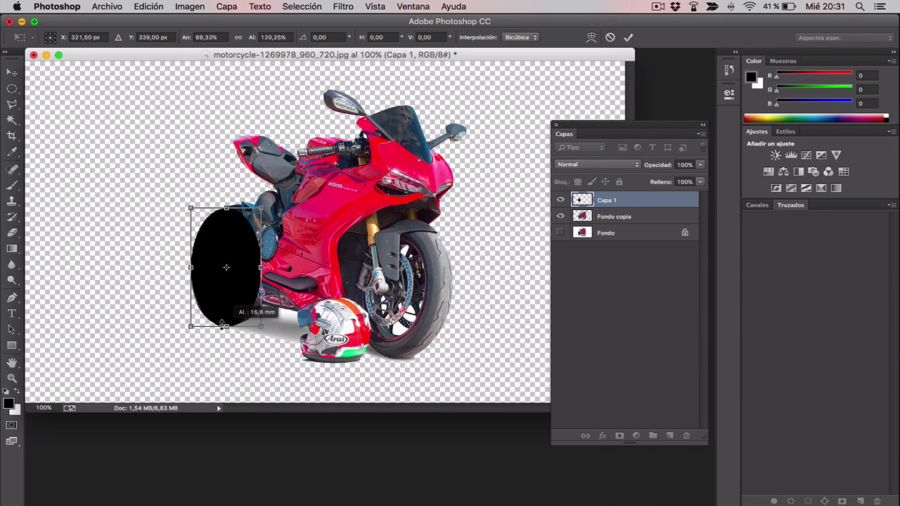
{"action": "left_click_drag", "start_coordinate": [261, 267], "coordinate": [270, 268]}
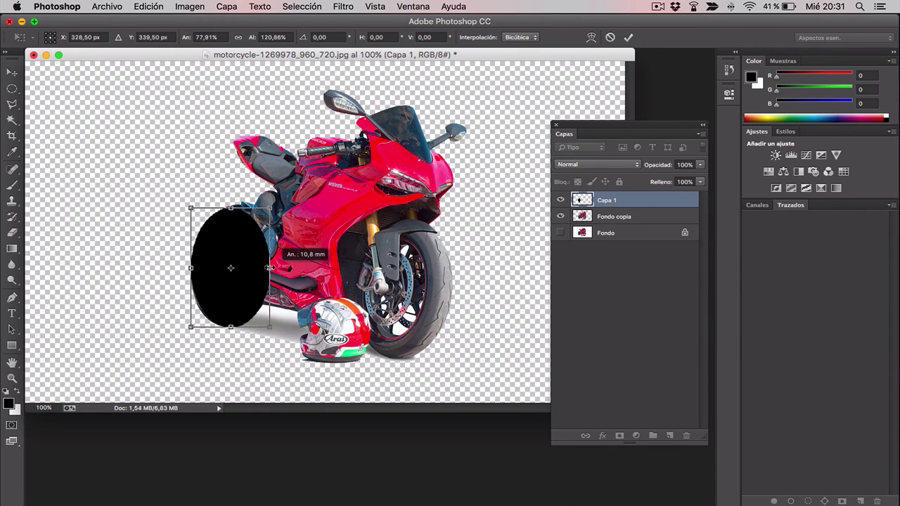
{"action": "key", "text": "Return"}
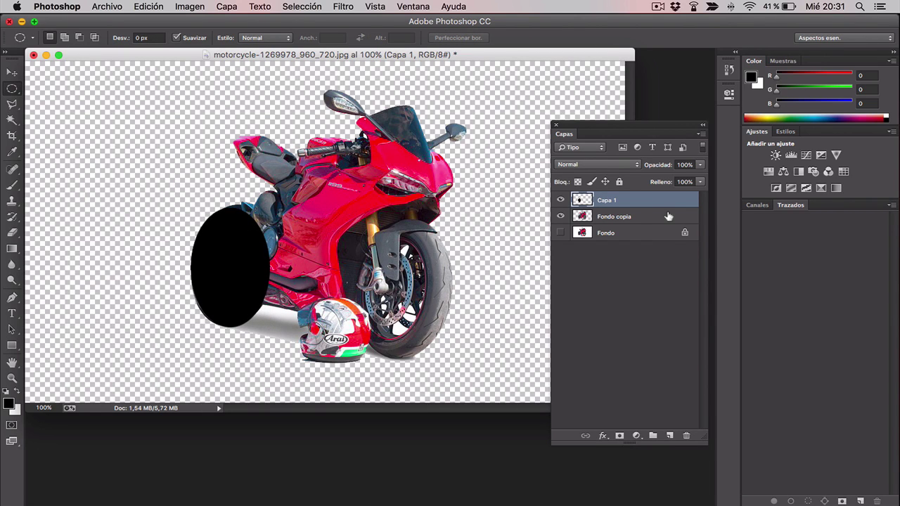
Duplicate Capa 1 as Capa 1 copia and enlarge the copy over the front wheel.
{"action": "right_click", "coordinate": [676, 200]}
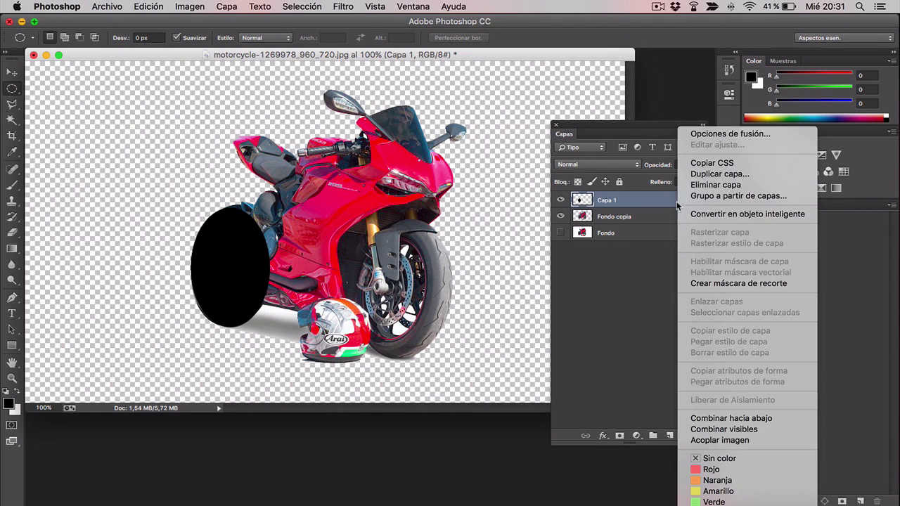
{"action": "left_click", "coordinate": [712, 178]}
{"action": "left_click", "coordinate": [574, 227]}
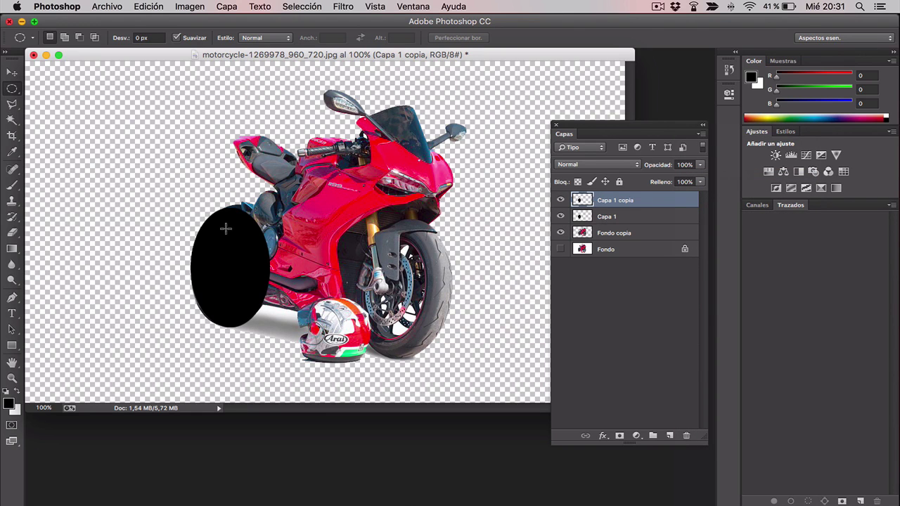
{"action": "left_click_drag", "start_coordinate": [259, 246], "coordinate": [407, 250]}
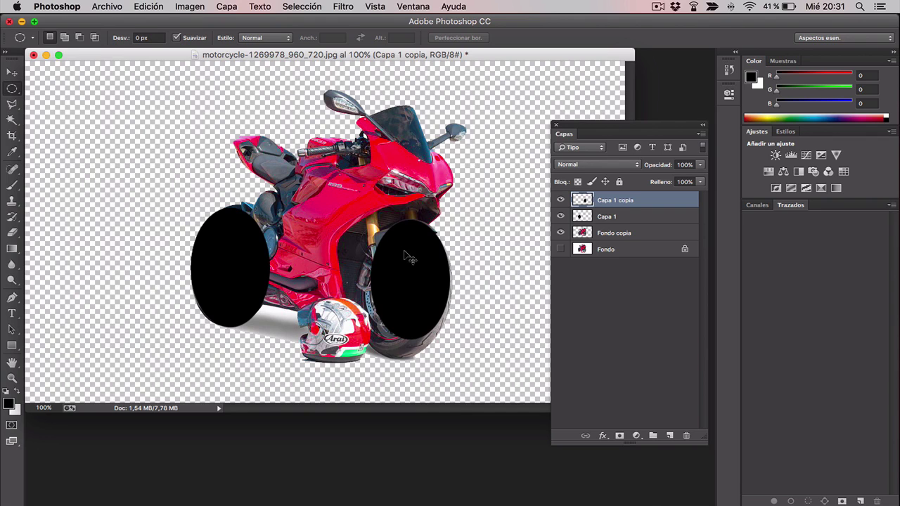
{"action": "key", "text": "ctrl+t"}
{"action": "left_click_drag", "start_coordinate": [371, 338], "coordinate": [355, 357]}
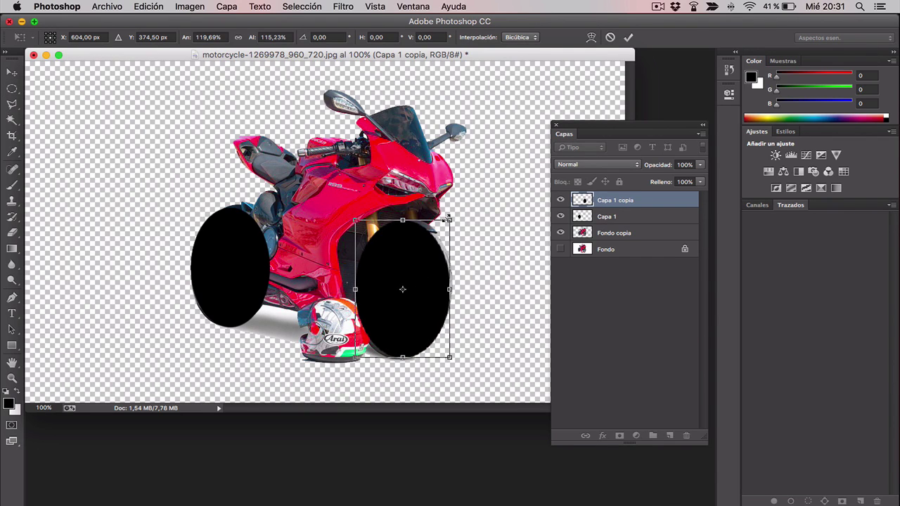
{"action": "left_click_drag", "start_coordinate": [447, 219], "coordinate": [454, 216]}
{"action": "double_click", "coordinate": [410, 243]}
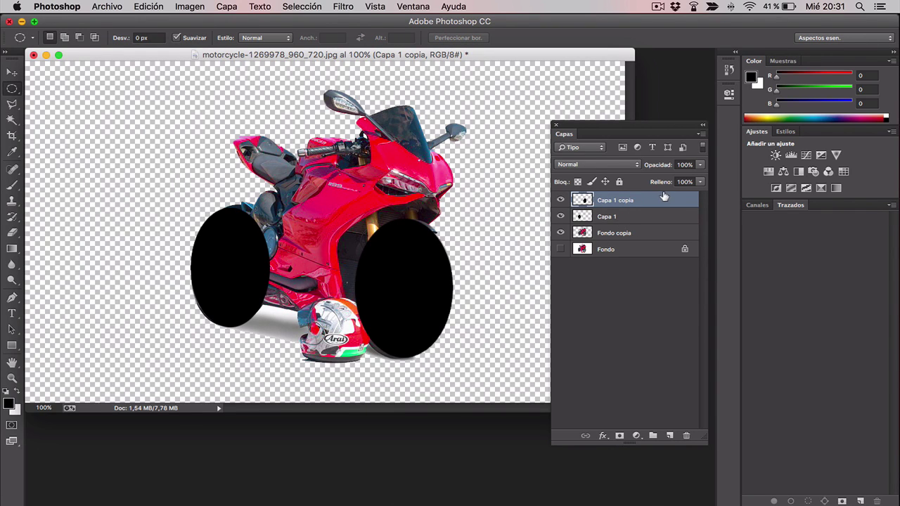
{"action": "left_click_drag", "start_coordinate": [437, 256], "coordinate": [429, 257]}
Link the Capa 1 copia, Capa 1 and Fondo copia layers together.
{"action": "right_click", "coordinate": [643, 217]}
{"action": "left_click", "coordinate": [621, 202]}
{"action": "left_click", "coordinate": [623, 201]}
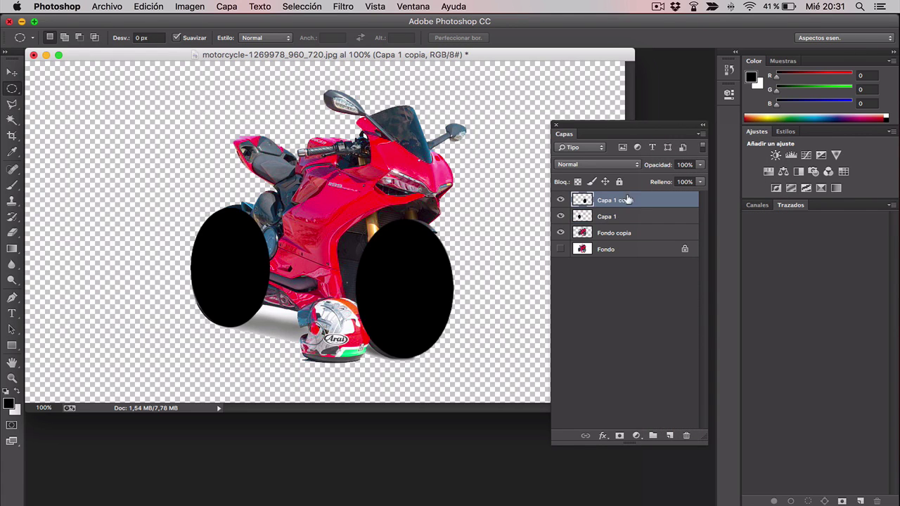
{"action": "left_click", "coordinate": [622, 216], "text": "shift"}
{"action": "left_click", "coordinate": [630, 233], "text": "shift"}
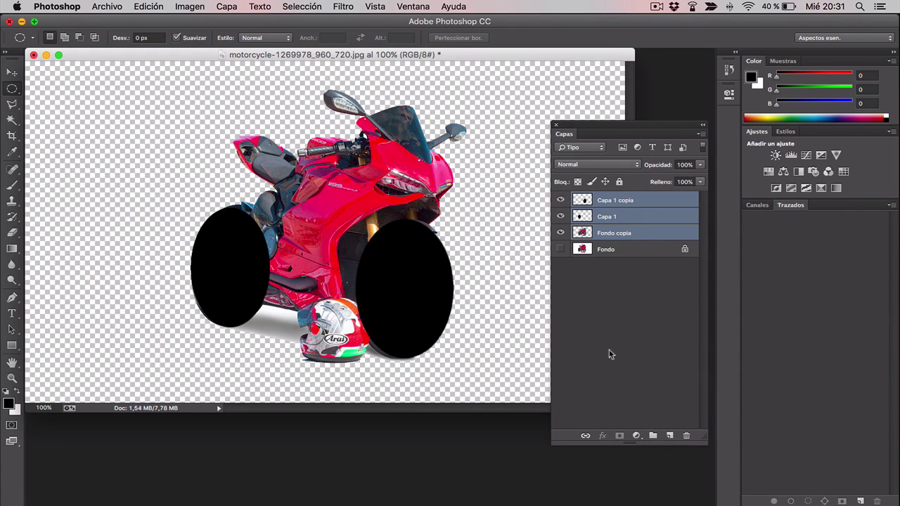
{"action": "left_click", "coordinate": [583, 436]}
Reposition the linked bike and wheel layers together on the canvas.
{"action": "left_click", "coordinate": [625, 285]}
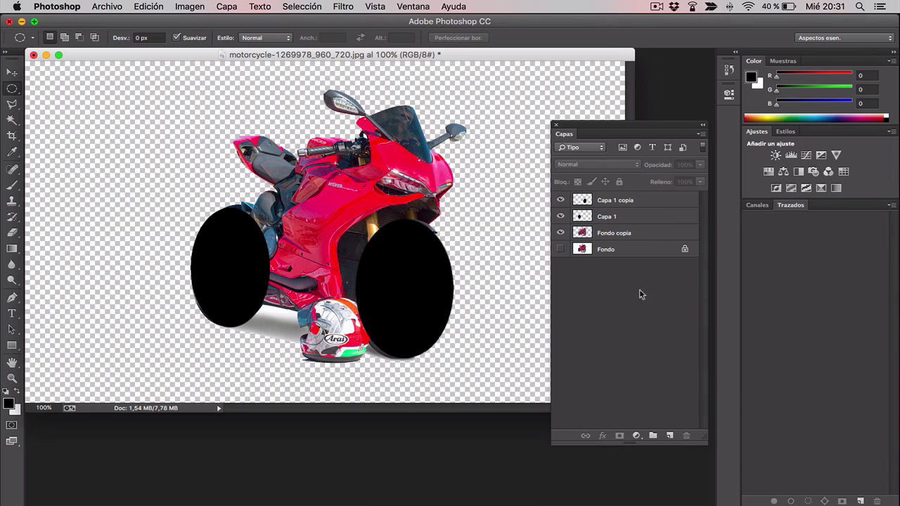
{"action": "left_click", "coordinate": [638, 218]}
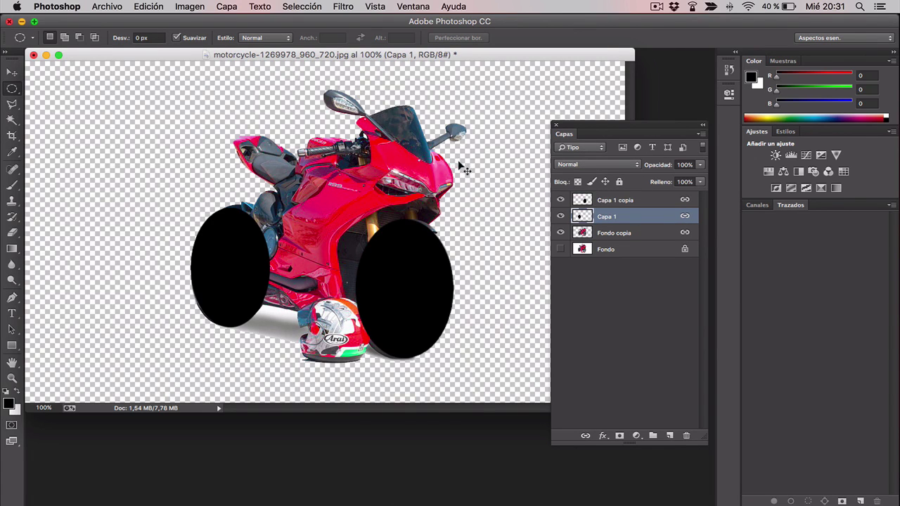
{"action": "mouse_move", "coordinate": [457, 169]}
{"action": "left_mouse_down"}
{"action": "mouse_move", "coordinate": [423, 138]}
{"action": "mouse_move", "coordinate": [378, 166]}
{"action": "mouse_move", "coordinate": [497, 175]}
{"action": "mouse_move", "coordinate": [450, 134]}
{"action": "mouse_move", "coordinate": [469, 177]}
{"action": "mouse_move", "coordinate": [462, 137]}
{"action": "mouse_move", "coordinate": [471, 159]}
{"action": "mouse_move", "coordinate": [464, 156]}
{"action": "left_mouse_up"}
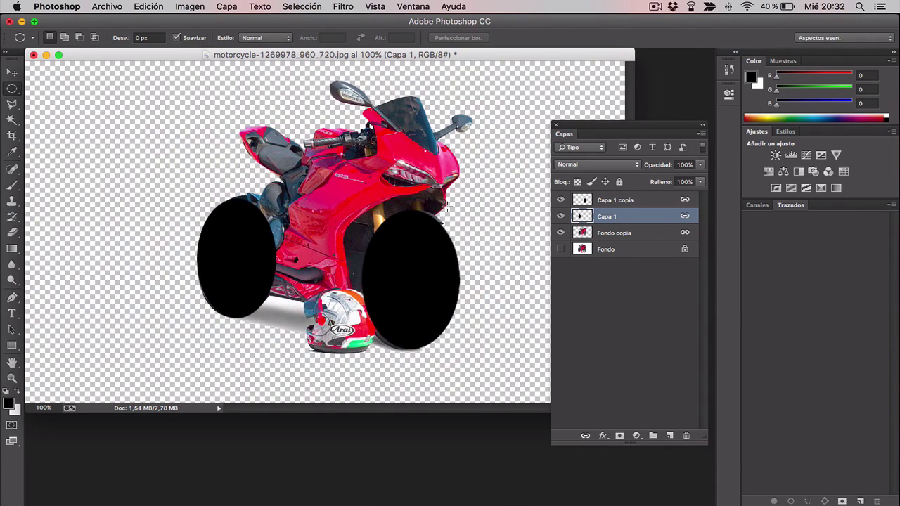
{"action": "left_click", "coordinate": [623, 234]}
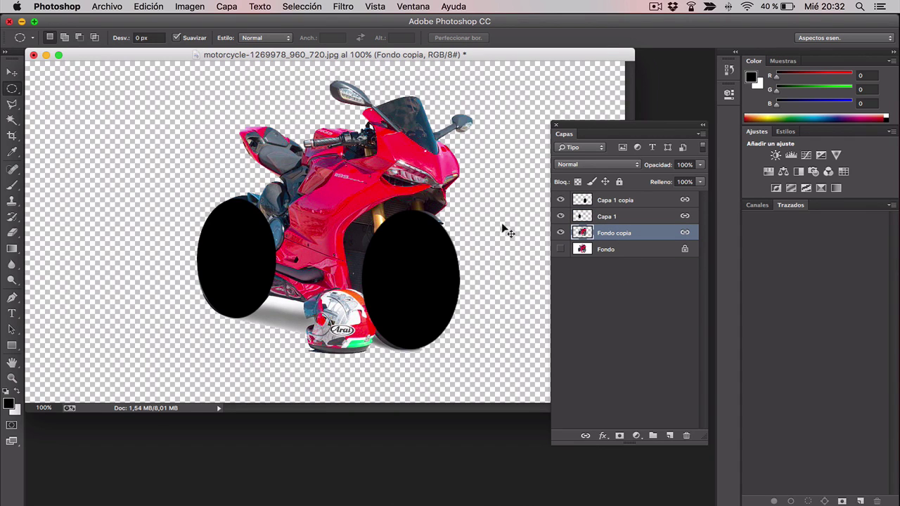
{"action": "mouse_move", "coordinate": [506, 231]}
{"action": "left_mouse_down"}
{"action": "mouse_move", "coordinate": [446, 215]}
{"action": "mouse_move", "coordinate": [506, 217]}
{"action": "mouse_move", "coordinate": [508, 235]}
{"action": "left_mouse_up"}
{"action": "left_click", "coordinate": [617, 318]}
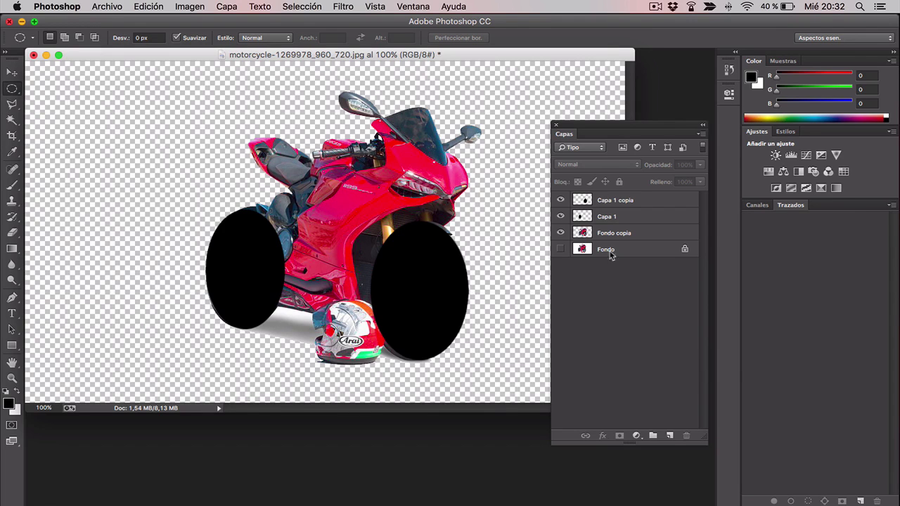
Rename the layers rueda delantera, reusda trasera and moto.
{"action": "double_click", "coordinate": [618, 199]}
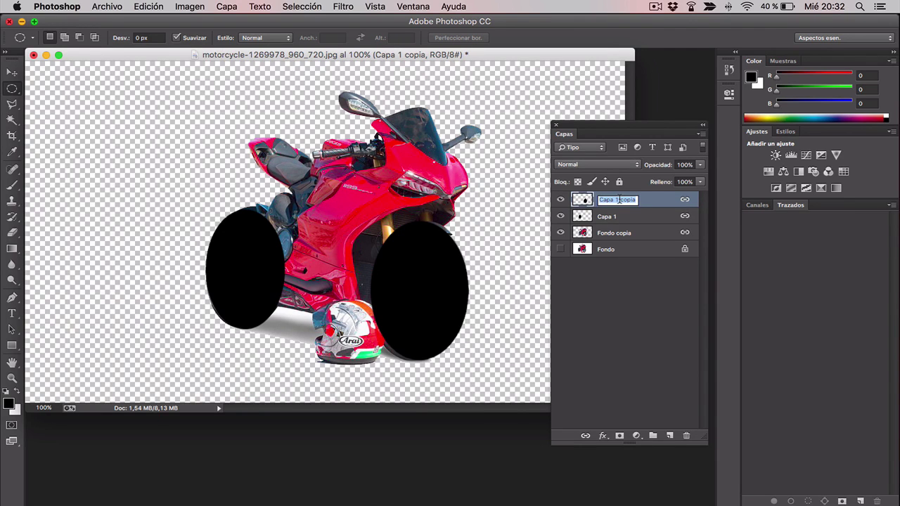
{"action": "key", "text": "BackSpace"}
{"action": "type", "text": "rueda delantera"}
{"action": "left_click", "coordinate": [630, 293]}
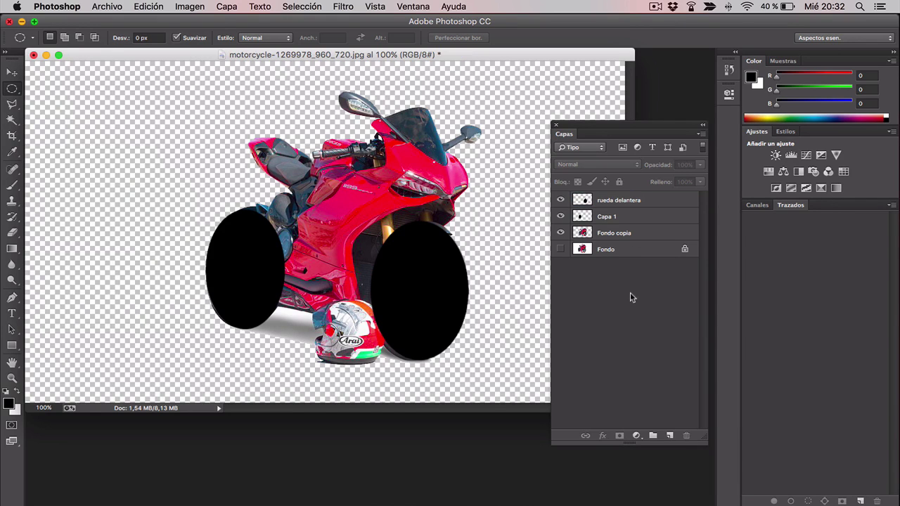
{"action": "left_click", "coordinate": [561, 200]}
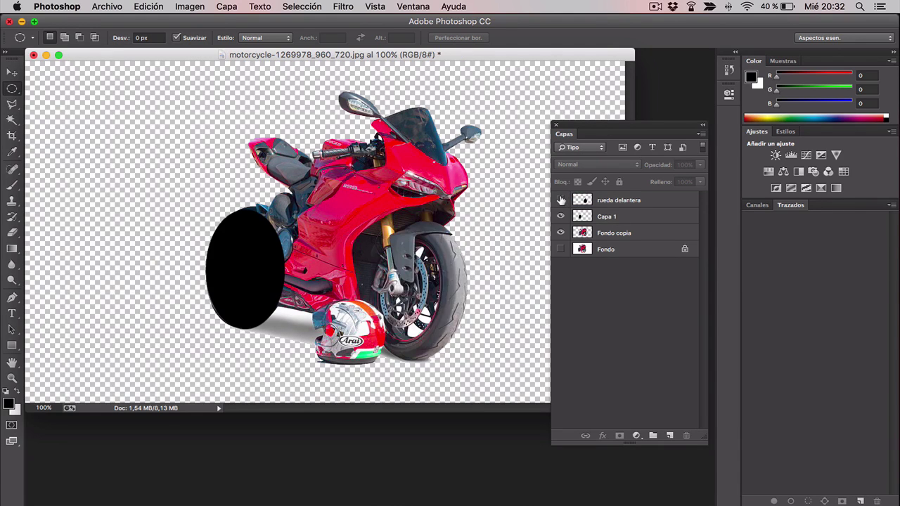
{"action": "left_click", "coordinate": [561, 201]}
{"action": "double_click", "coordinate": [607, 217]}
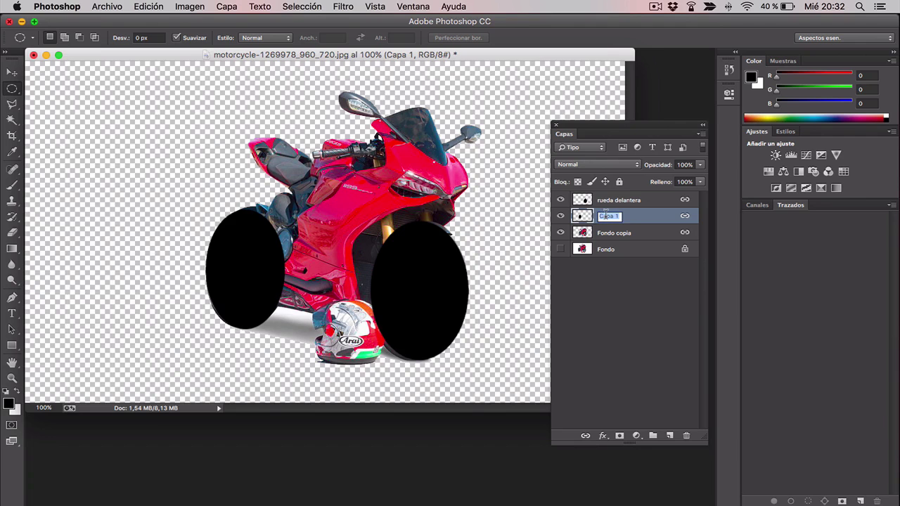
{"action": "type", "text": "ru"}
{"action": "left_click", "coordinate": [631, 296]}
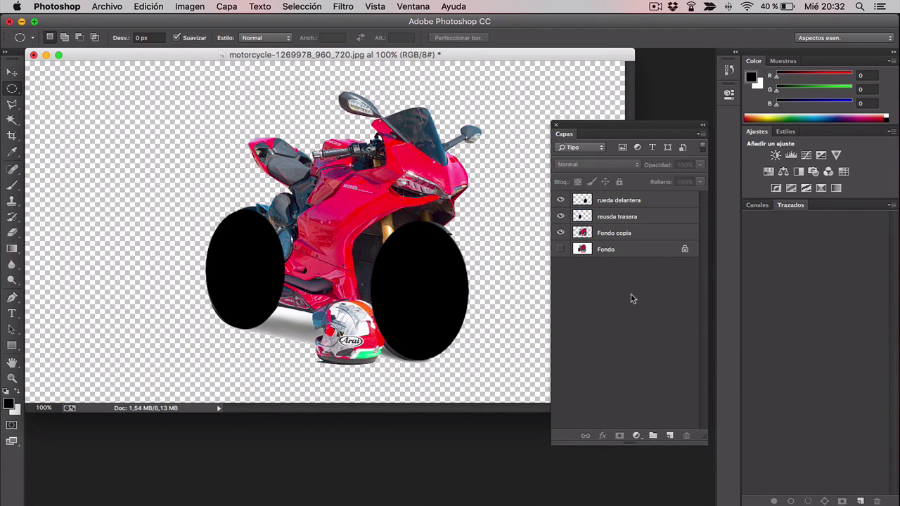
{"action": "double_click", "coordinate": [609, 233]}
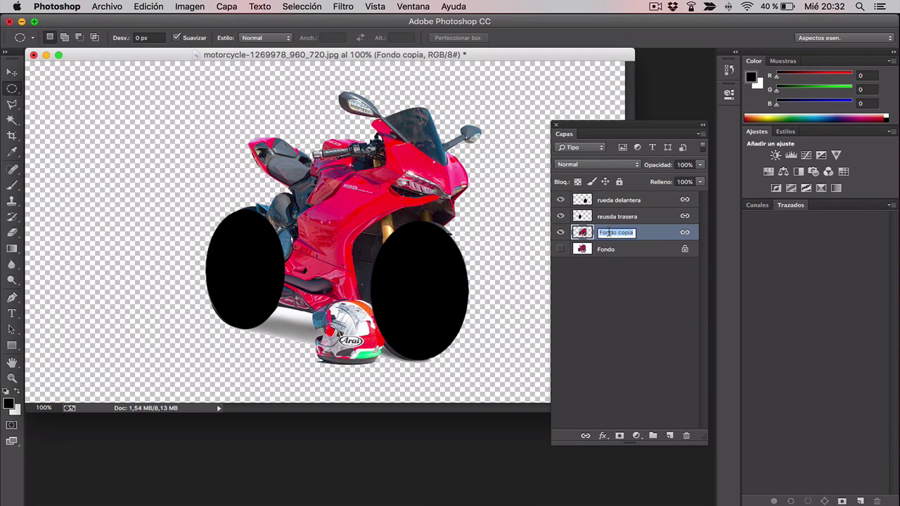
{"action": "type", "text": "moto"}
{"action": "left_click", "coordinate": [603, 295]}
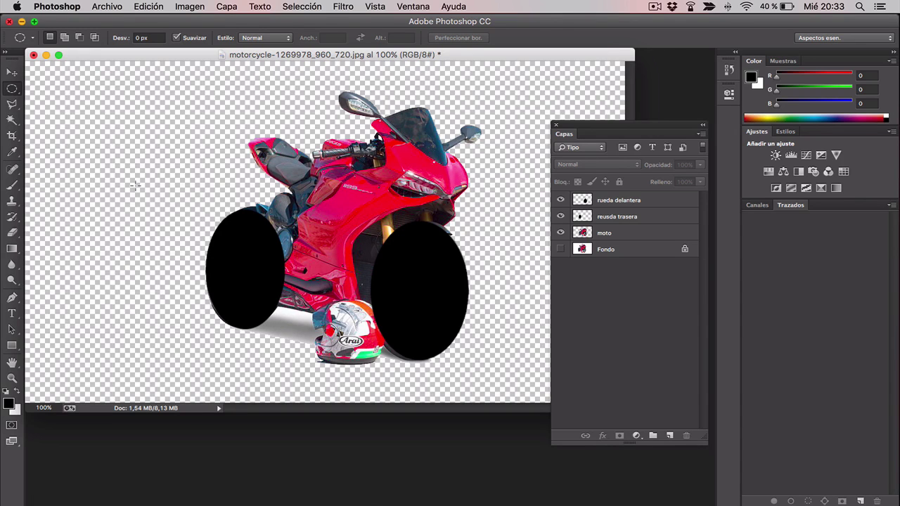
Create a new layer group and move the three bike and wheel layers into it.
{"action": "left_click", "coordinate": [652, 435]}
{"action": "left_click", "coordinate": [628, 215]}
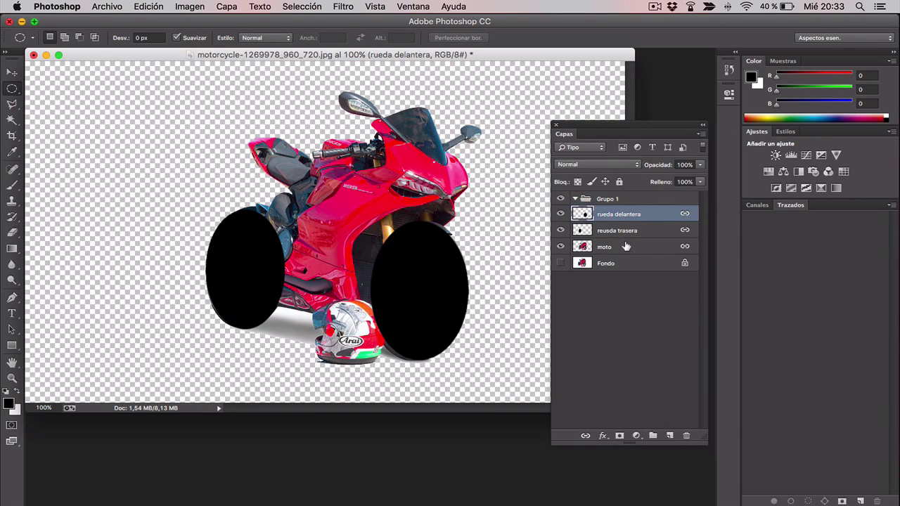
{"action": "left_click", "coordinate": [626, 246], "text": "shift"}
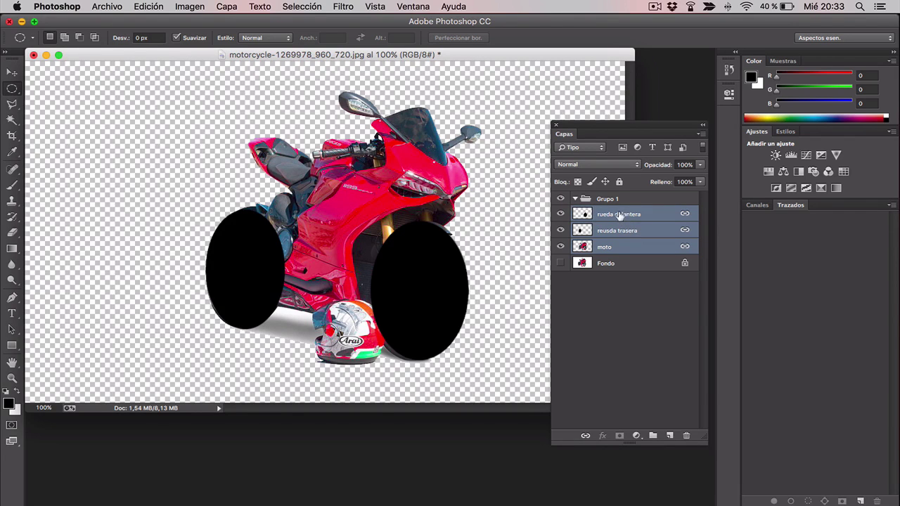
{"action": "left_click_drag", "start_coordinate": [618, 215], "coordinate": [603, 199]}
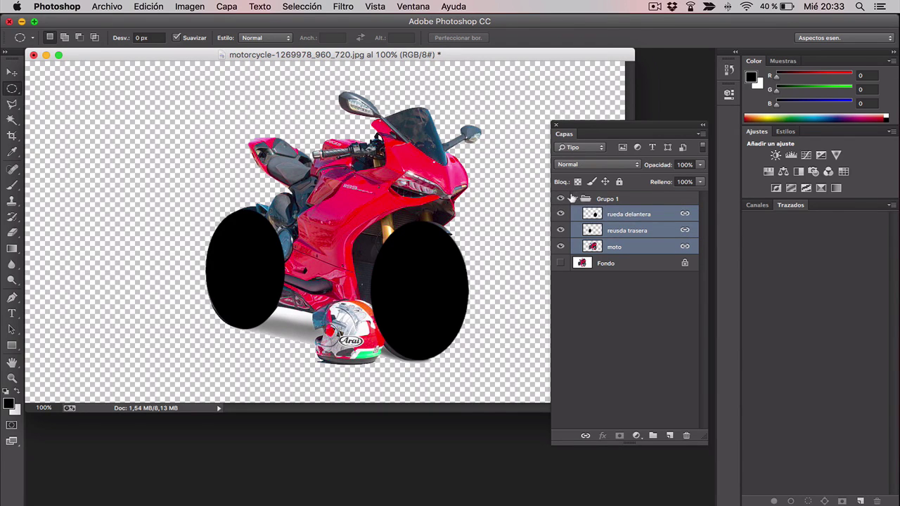
{"action": "left_click", "coordinate": [576, 199]}
Rename the group grupo moto and toggle its visibility to check the background.
{"action": "double_click", "coordinate": [606, 199]}
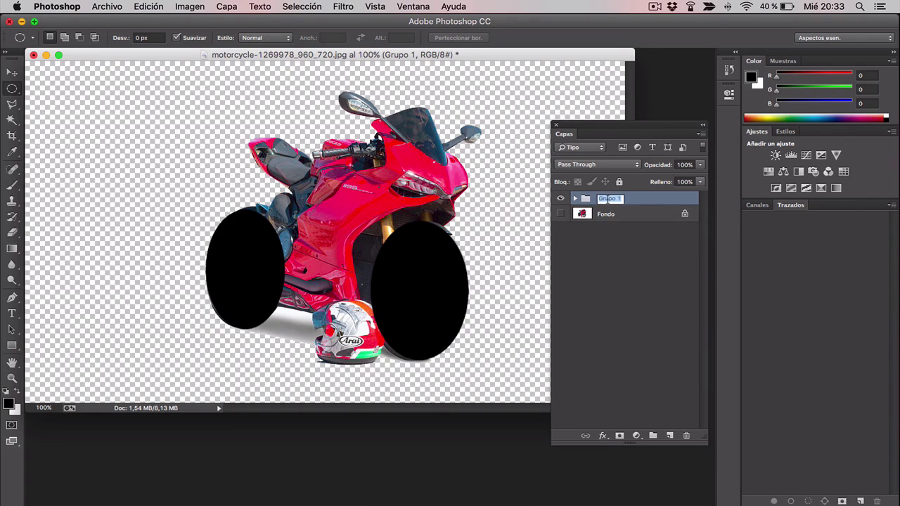
{"action": "type", "text": "c"}
{"action": "left_click", "coordinate": [628, 251]}
{"action": "left_click", "coordinate": [561, 199]}
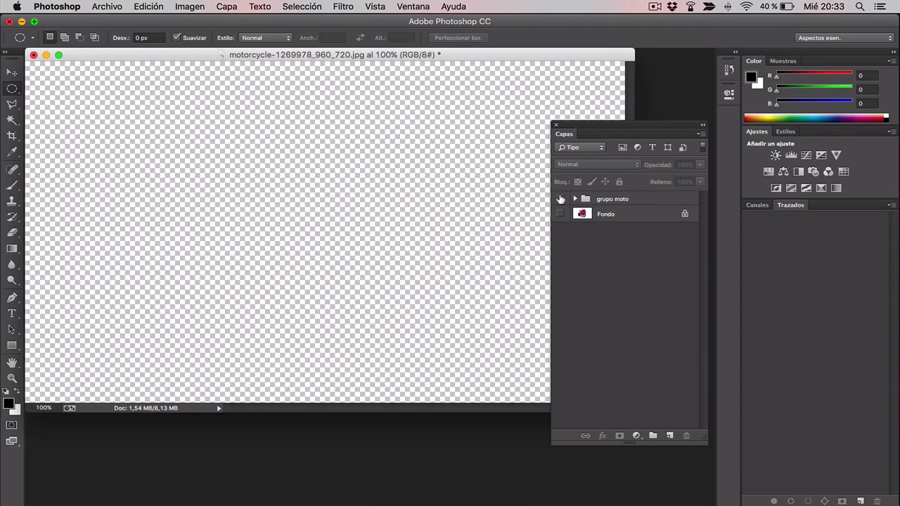
{"action": "left_click", "coordinate": [560, 199]}
{"action": "left_click", "coordinate": [560, 199]}
{"action": "left_click", "coordinate": [560, 199]}
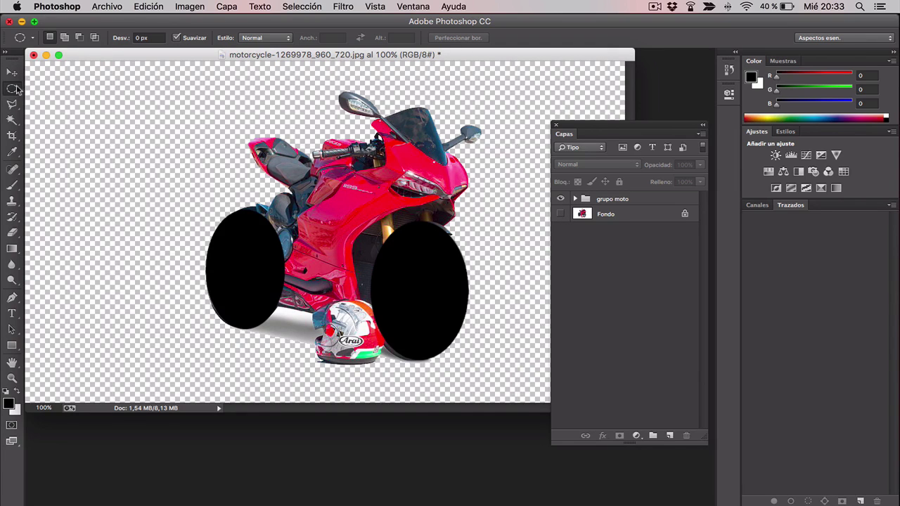
Add a layer above Fondo filled with a diagonal linear cyan-to-orange gradient.
{"action": "left_click", "coordinate": [636, 215]}
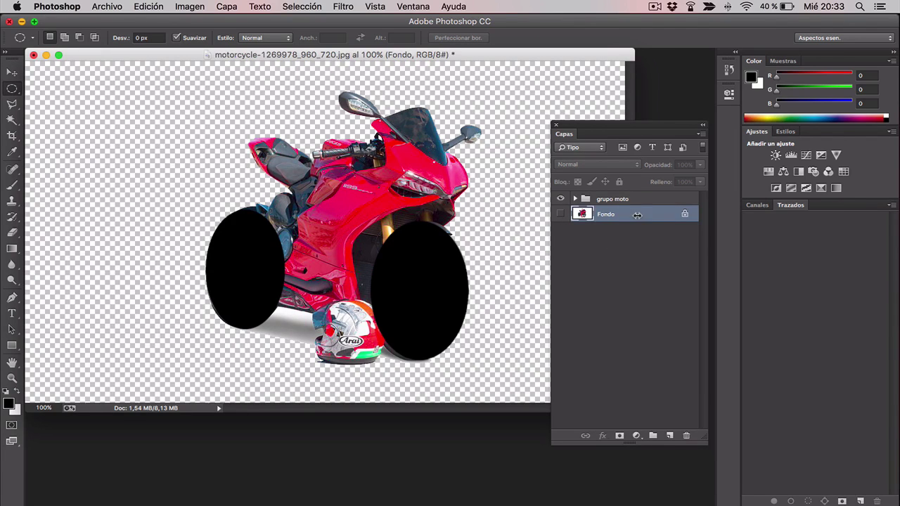
{"action": "left_click", "coordinate": [669, 435]}
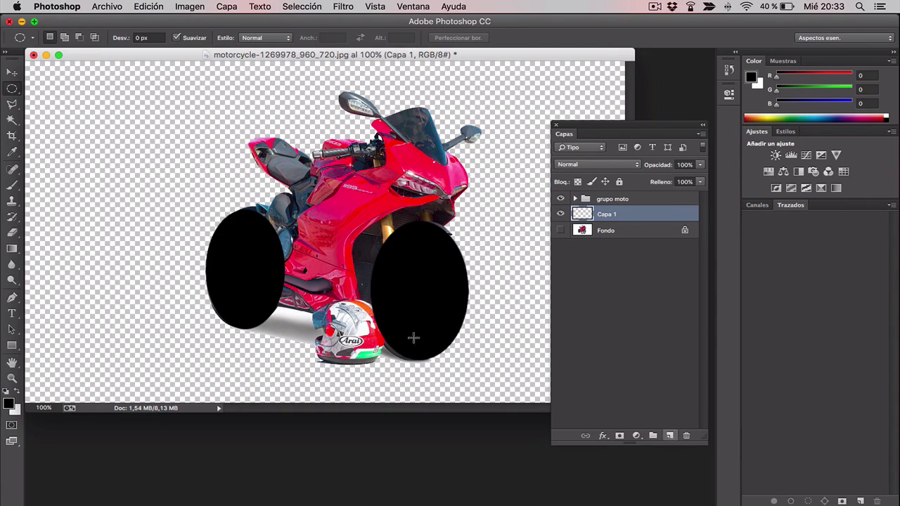
{"action": "left_click", "coordinate": [17, 250]}
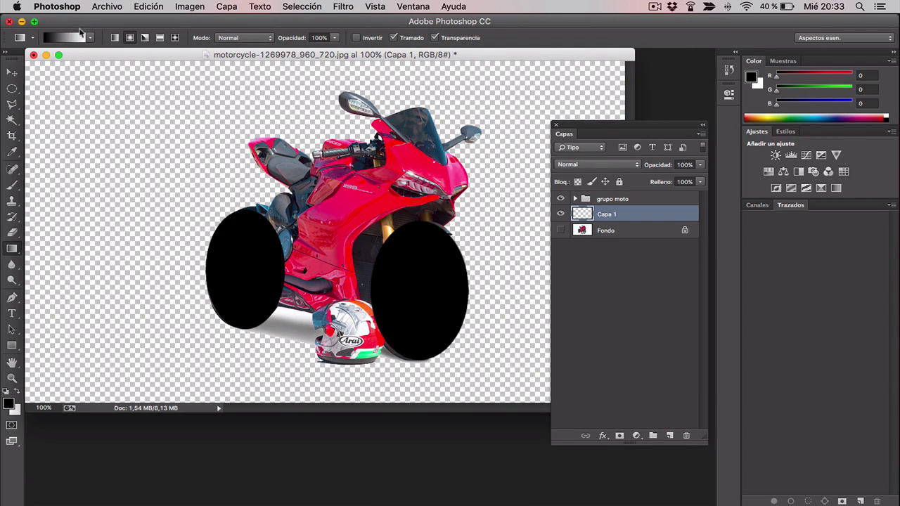
{"action": "left_click", "coordinate": [69, 38]}
{"action": "left_click", "coordinate": [363, 167]}
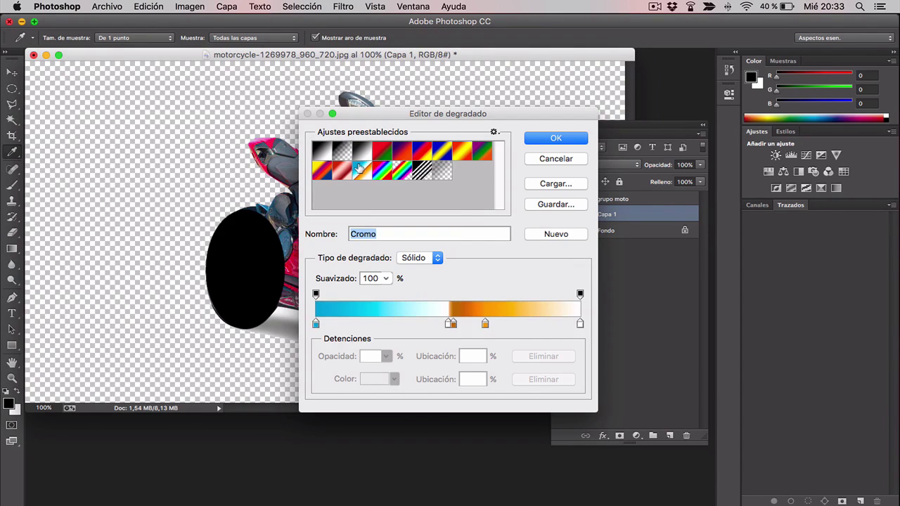
{"action": "left_click", "coordinate": [566, 138]}
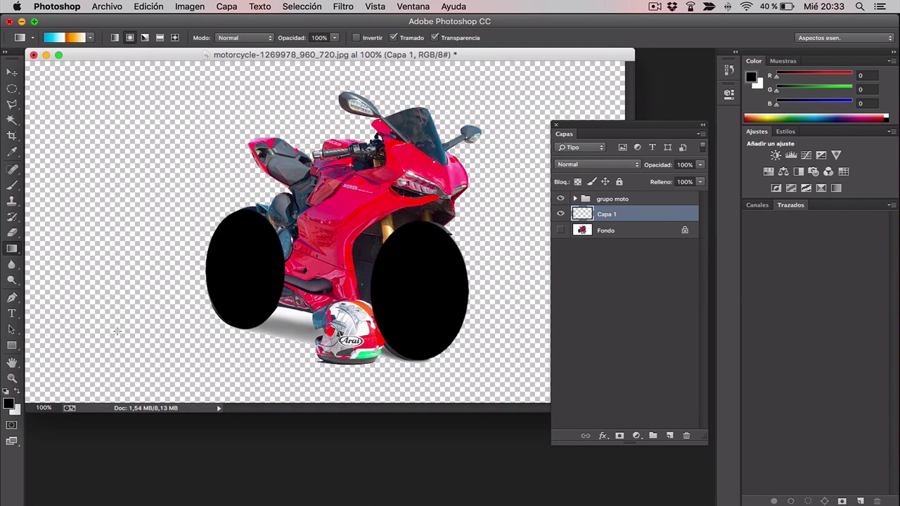
{"action": "left_click_drag", "start_coordinate": [117, 330], "coordinate": [171, 136]}
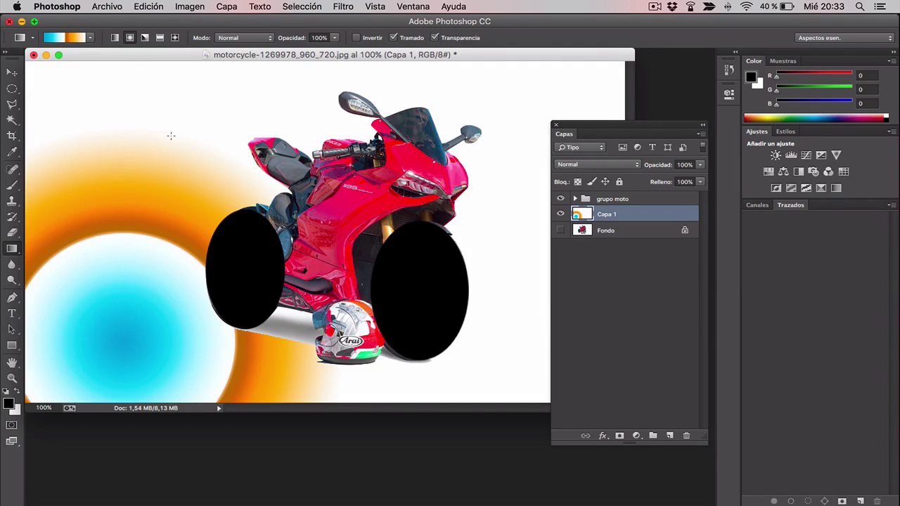
{"action": "left_click_drag", "start_coordinate": [242, 370], "coordinate": [273, 90]}
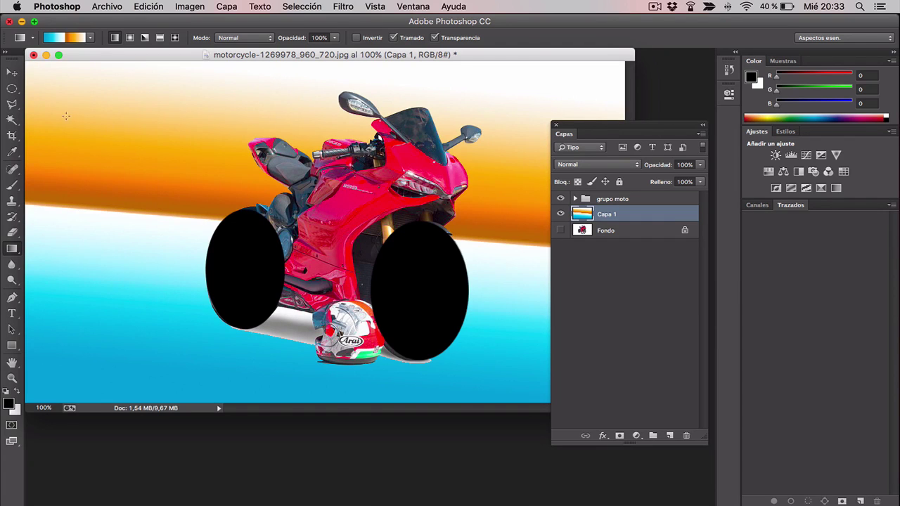
{"action": "left_click", "coordinate": [12, 73]}
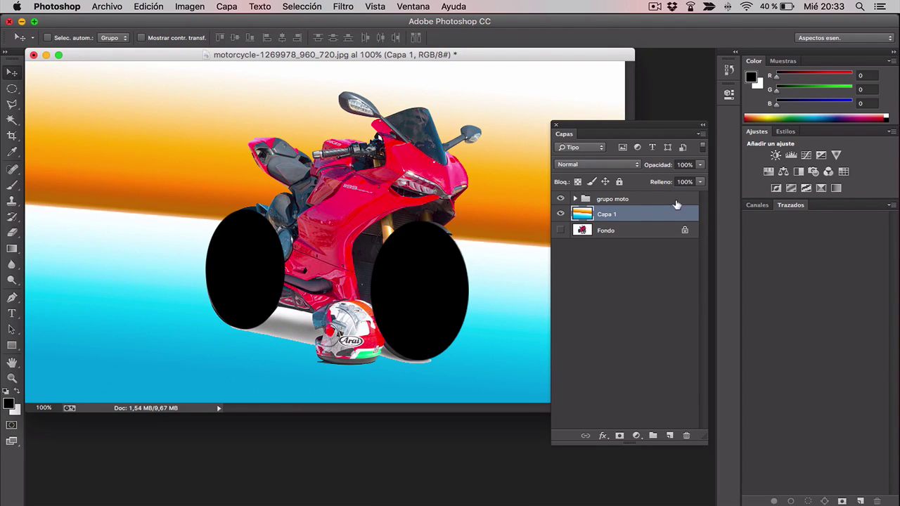
Toggle Capa 1 and grupo moto visibility, then nudge grupo moto right and expand it.
{"action": "left_click", "coordinate": [561, 214]}
{"action": "left_click", "coordinate": [561, 214]}
{"action": "left_click", "coordinate": [562, 199]}
{"action": "left_click", "coordinate": [561, 199]}
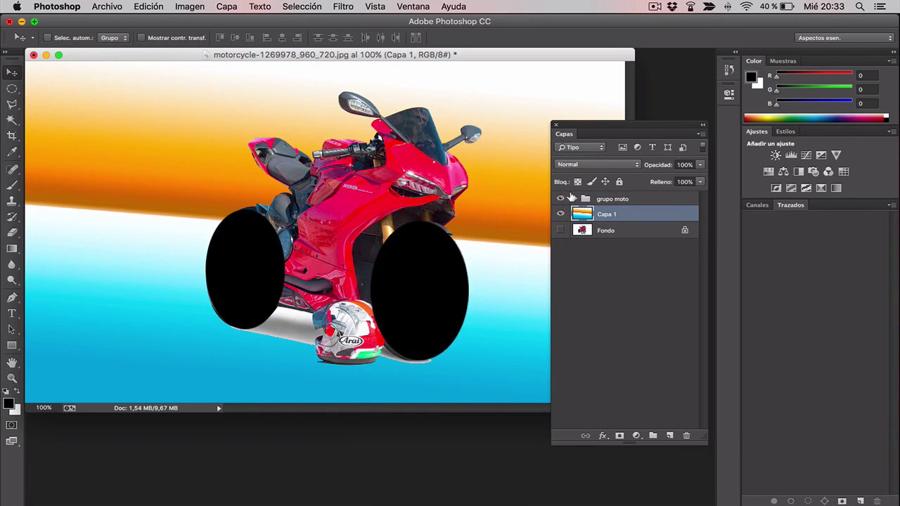
{"action": "left_click", "coordinate": [618, 200]}
{"action": "left_click_drag", "start_coordinate": [427, 228], "coordinate": [408, 208]}
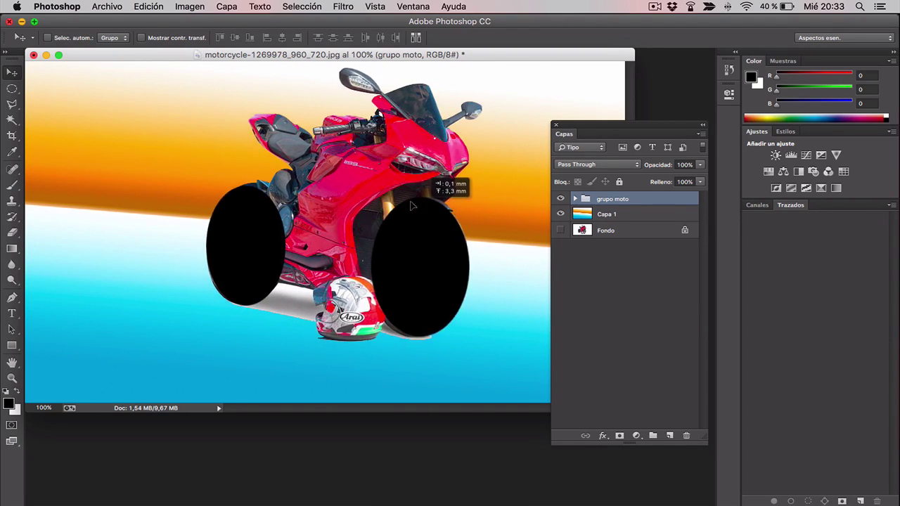
{"action": "left_click_drag", "start_coordinate": [411, 211], "coordinate": [437, 233]}
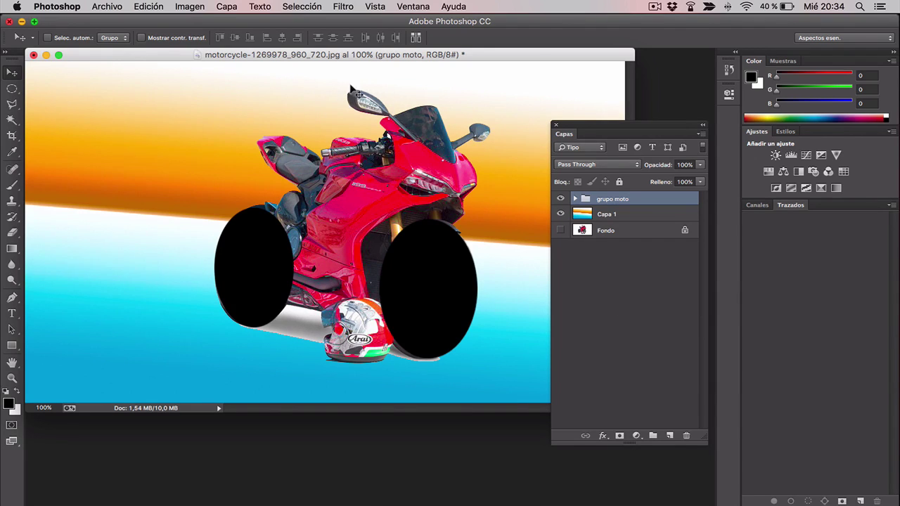
{"action": "left_click", "coordinate": [575, 199]}
Add a layer mask to the moto layer and set the Brush to 40 px.
{"action": "left_click", "coordinate": [633, 248]}
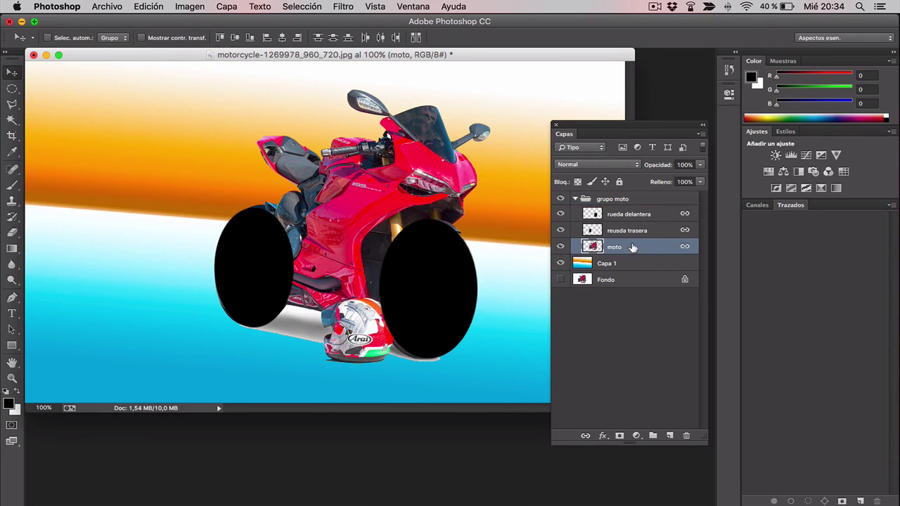
{"action": "left_click", "coordinate": [618, 435]}
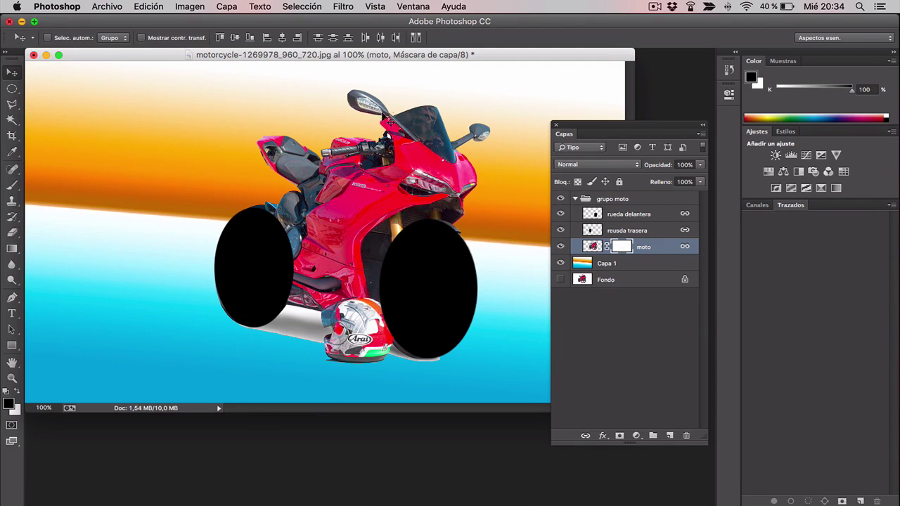
{"action": "left_click", "coordinate": [12, 185]}
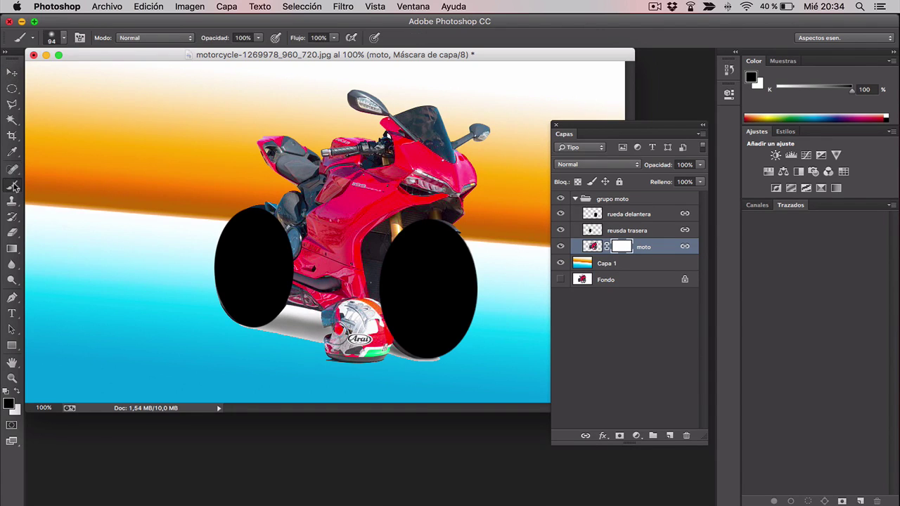
{"action": "left_click", "coordinate": [62, 39]}
{"action": "type", "text": "40"}
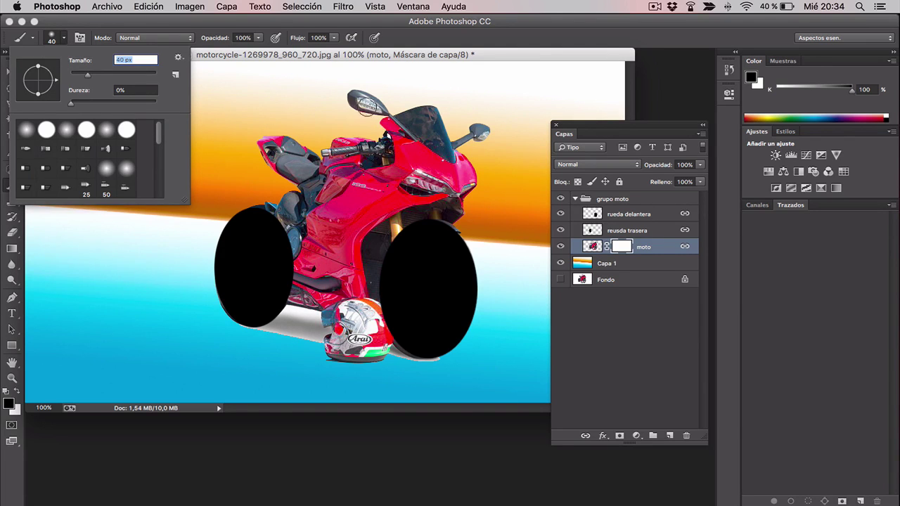
{"action": "key", "text": "Return"}
Paint out the mirrors and fairing on the mask, undo that, and shift the motorcycle group up-left.
{"action": "left_click_drag", "start_coordinate": [364, 108], "coordinate": [374, 113]}
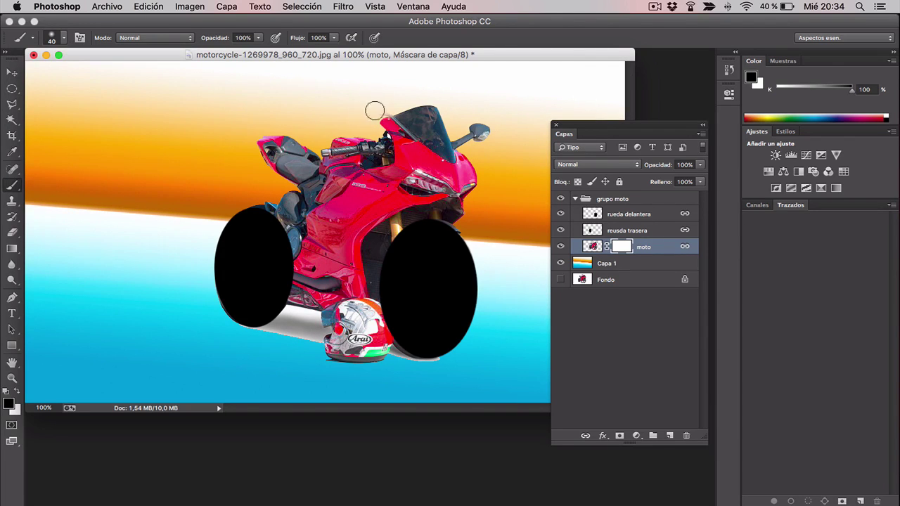
{"action": "mouse_move", "coordinate": [476, 128]}
{"action": "left_mouse_down"}
{"action": "mouse_move", "coordinate": [479, 139]}
{"action": "mouse_move", "coordinate": [458, 146]}
{"action": "left_mouse_up"}
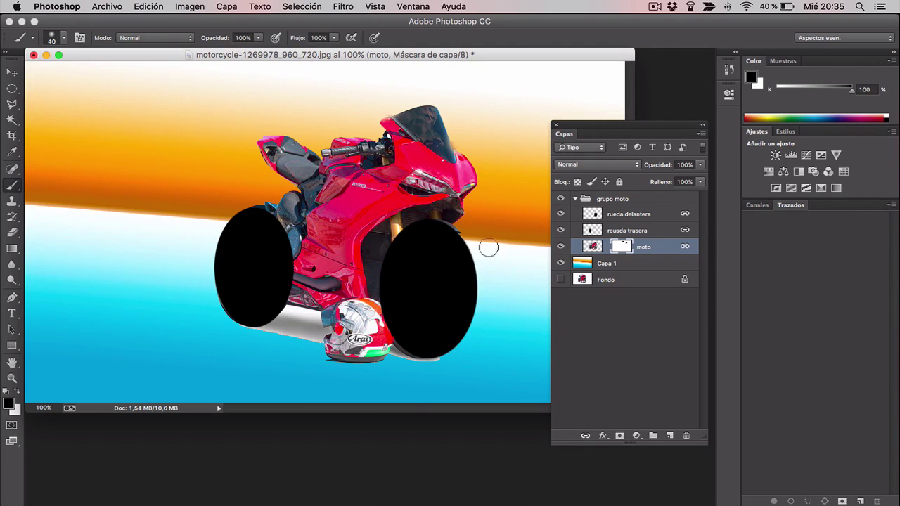
{"action": "mouse_move", "coordinate": [432, 219]}
{"action": "left_mouse_down"}
{"action": "mouse_move", "coordinate": [430, 200]}
{"action": "mouse_move", "coordinate": [447, 230]}
{"action": "left_mouse_up"}
{"action": "left_click_drag", "start_coordinate": [432, 188], "coordinate": [432, 215]}
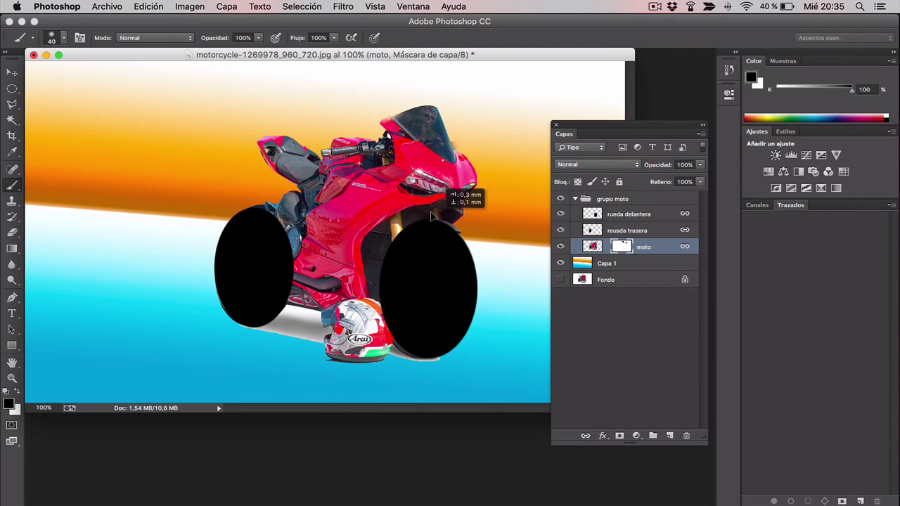
{"action": "key", "text": "ctrl+z"}
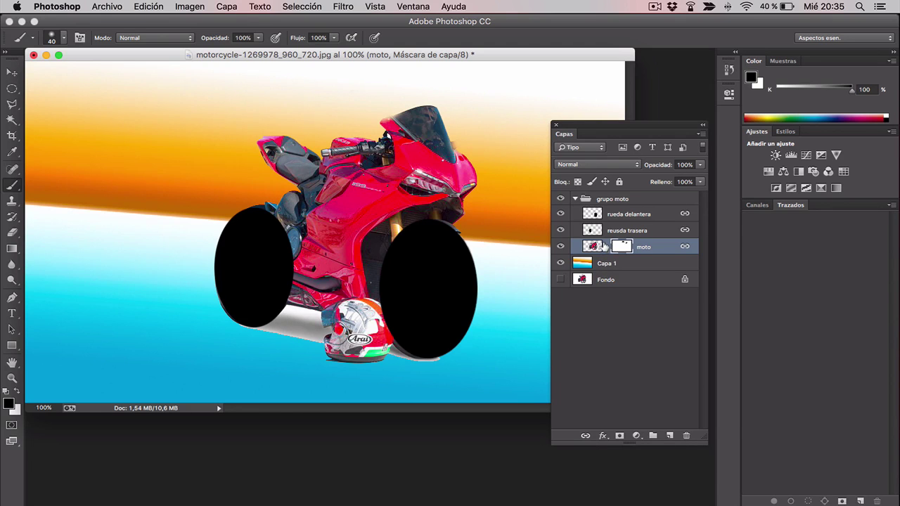
{"action": "mouse_move", "coordinate": [419, 215]}
{"action": "left_mouse_down"}
{"action": "mouse_move", "coordinate": [426, 265]}
{"action": "mouse_move", "coordinate": [409, 186]}
{"action": "mouse_move", "coordinate": [407, 205]}
{"action": "left_mouse_up"}
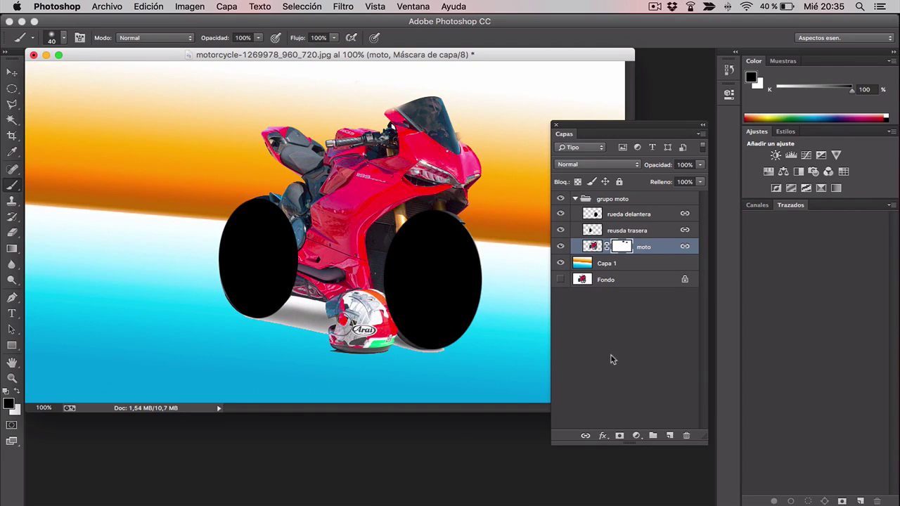
Open the moto layer's Layer Style dialog and move it aside to see the bike.
{"action": "left_click", "coordinate": [602, 436]}
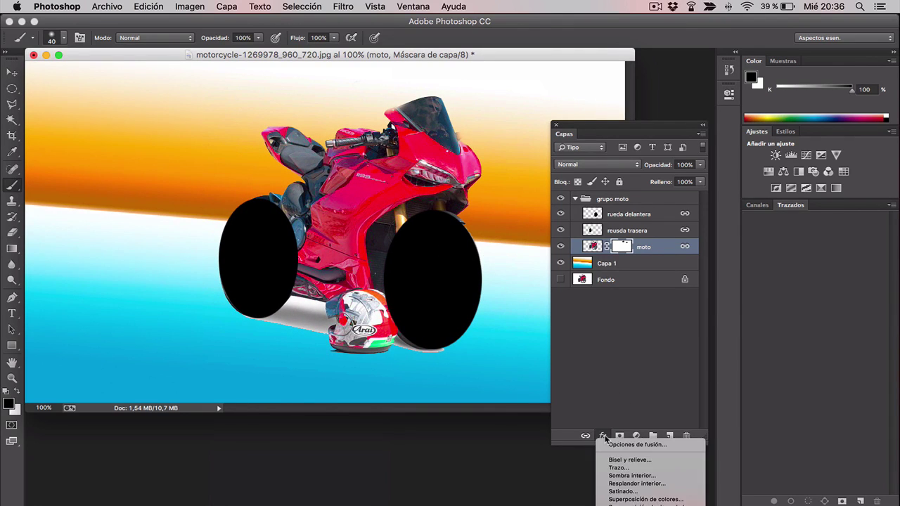
{"action": "left_click", "coordinate": [612, 400]}
{"action": "left_click", "coordinate": [229, 7]}
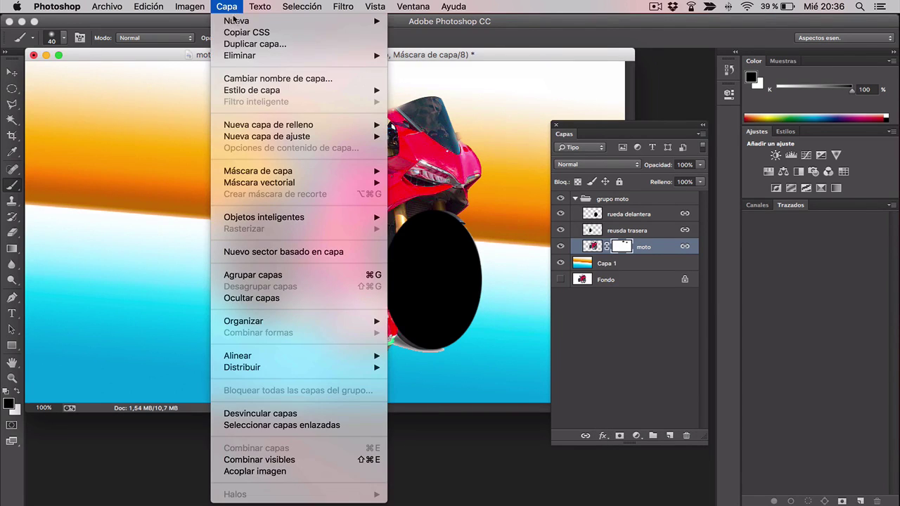
{"action": "mouse_move", "coordinate": [251, 90]}
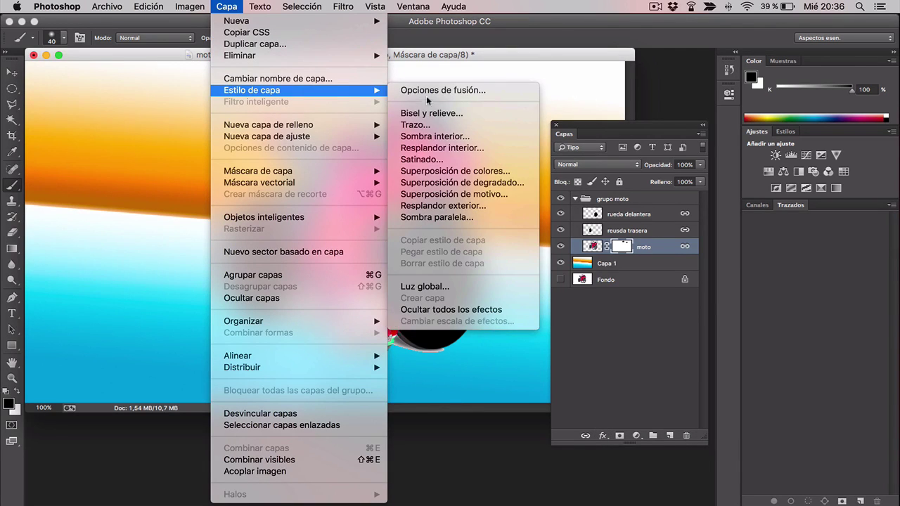
{"action": "left_click", "coordinate": [611, 338]}
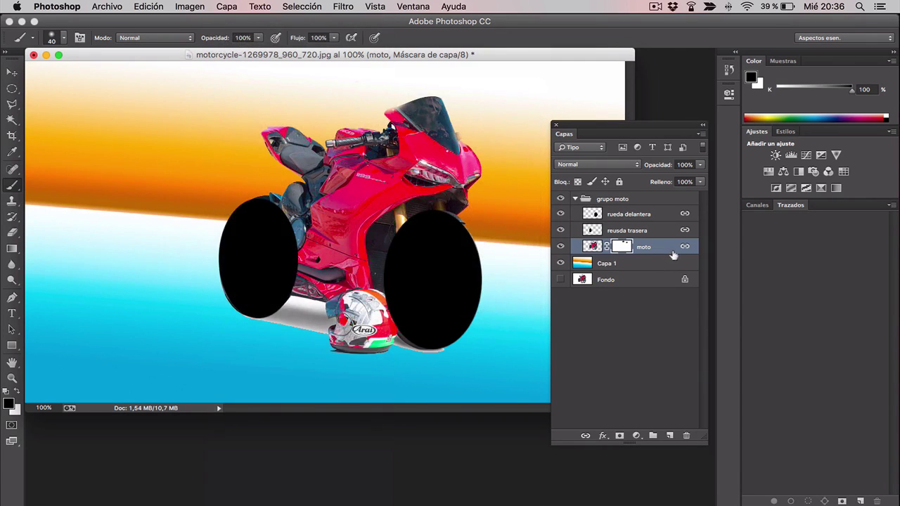
{"action": "double_click", "coordinate": [666, 245]}
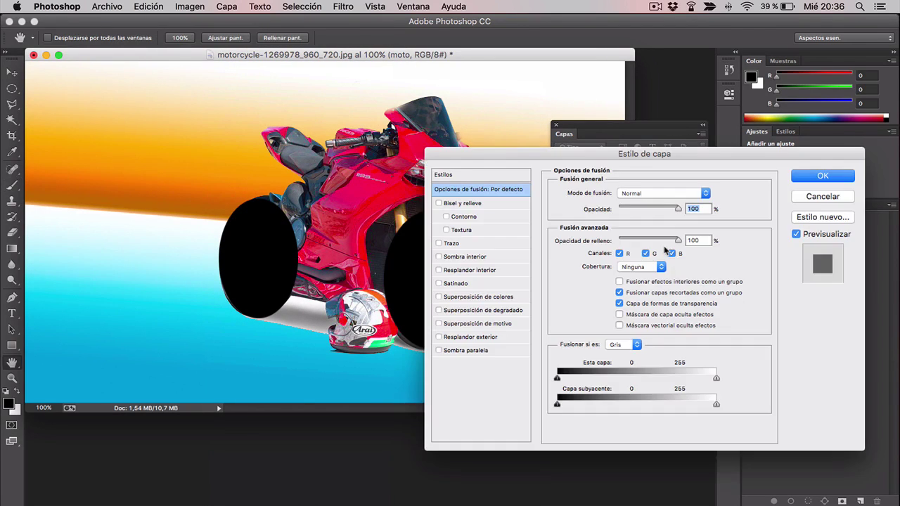
{"action": "mouse_move", "coordinate": [684, 92]}
{"action": "left_mouse_down"}
{"action": "mouse_move", "coordinate": [580, 128]}
{"action": "mouse_move", "coordinate": [444, 81]}
{"action": "mouse_move", "coordinate": [746, 148]}
{"action": "left_mouse_up"}
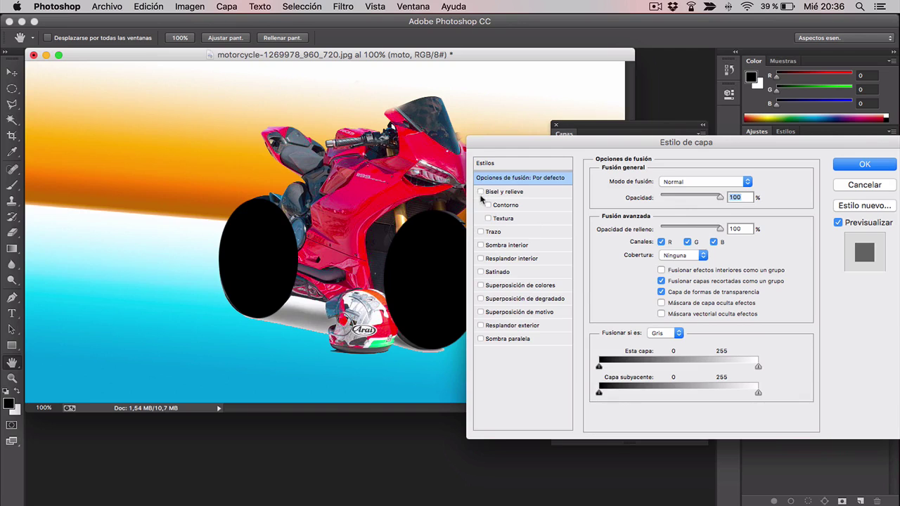
Try Bevel and Emboss, then enable Drop Shadow with a larger size and distance.
{"action": "left_click", "coordinate": [481, 192]}
{"action": "left_click", "coordinate": [481, 192]}
{"action": "left_click", "coordinate": [480, 339]}
{"action": "left_click", "coordinate": [497, 338]}
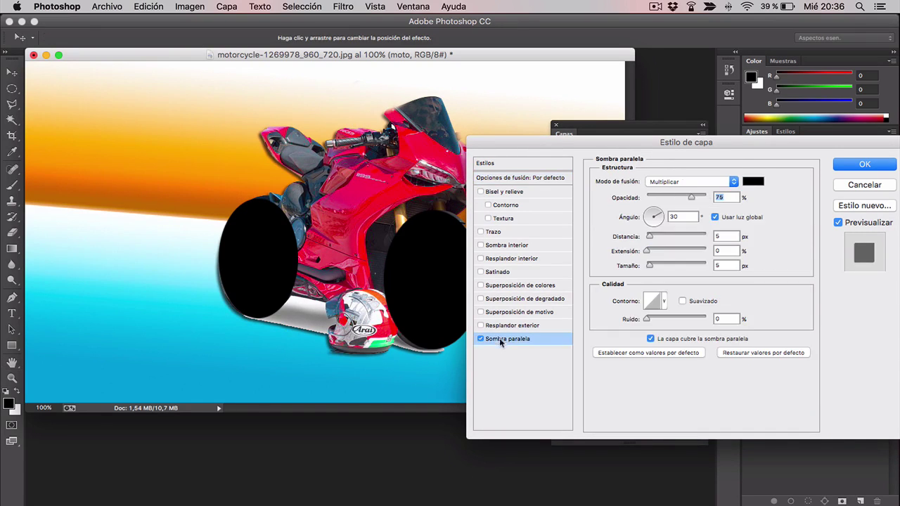
{"action": "left_click_drag", "start_coordinate": [652, 267], "coordinate": [658, 267]}
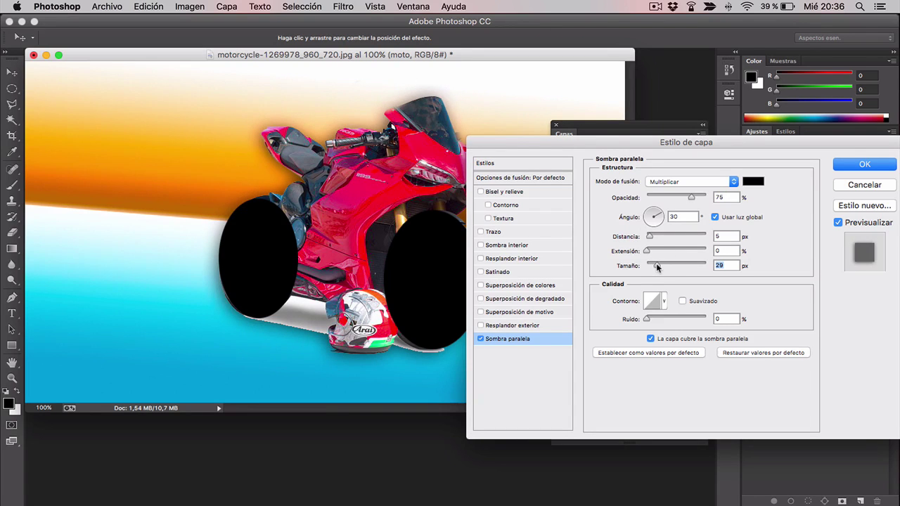
{"action": "mouse_move", "coordinate": [650, 236]}
{"action": "left_mouse_down"}
{"action": "mouse_move", "coordinate": [666, 240]}
{"action": "mouse_move", "coordinate": [655, 239]}
{"action": "mouse_move", "coordinate": [651, 216]}
{"action": "mouse_move", "coordinate": [644, 229]}
{"action": "left_mouse_up"}
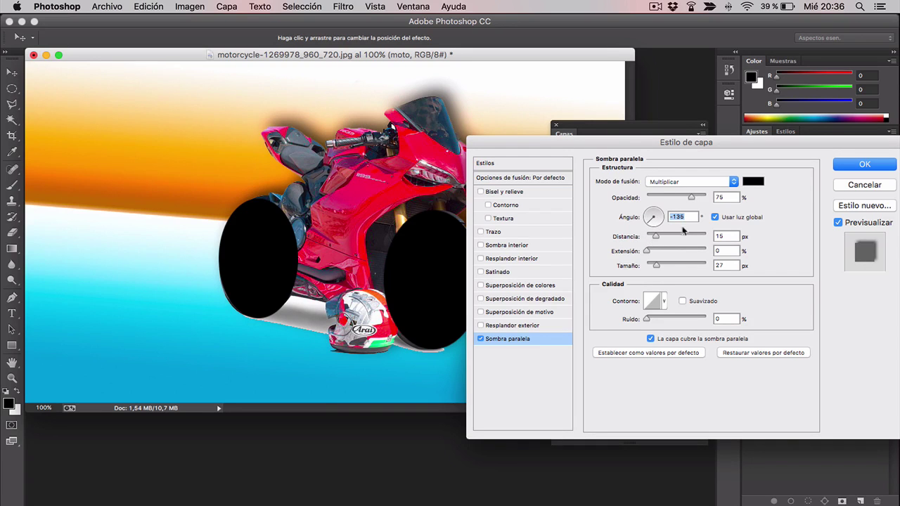
Set the drop shadow to 51 px size and 78% opacity, try Stroke, and apply.
{"action": "left_click", "coordinate": [661, 266]}
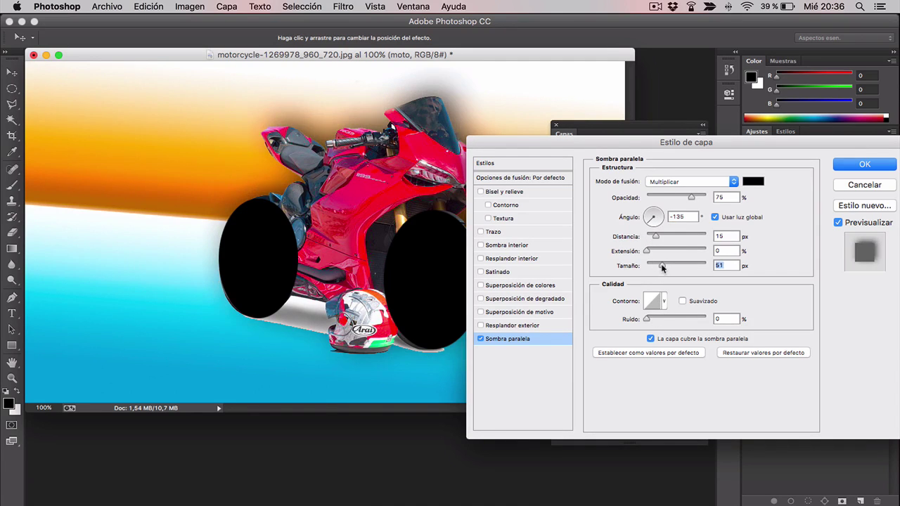
{"action": "left_click_drag", "start_coordinate": [692, 198], "coordinate": [693, 199]}
{"action": "left_click", "coordinate": [481, 232]}
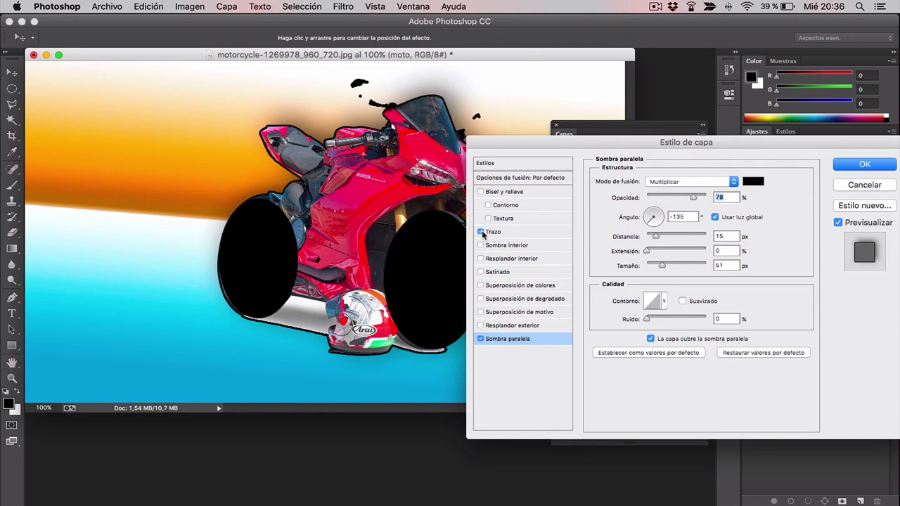
{"action": "left_click", "coordinate": [481, 232]}
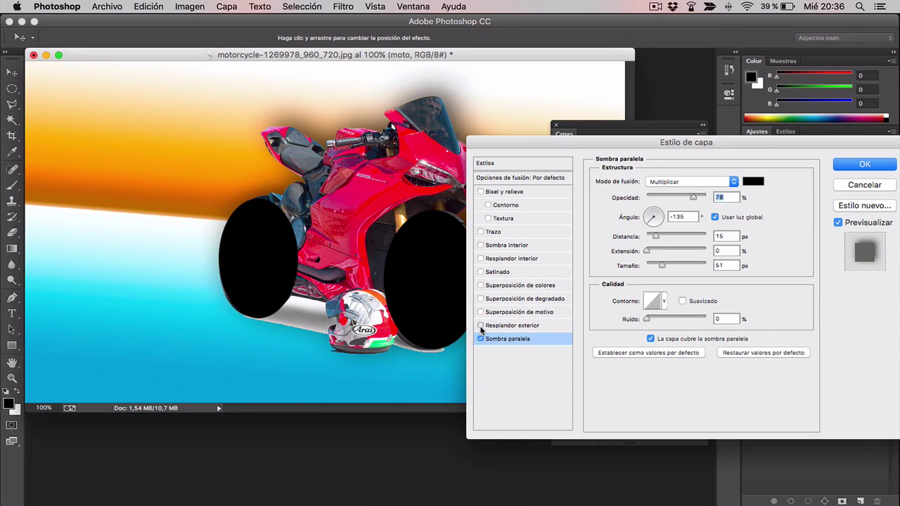
{"action": "left_click", "coordinate": [863, 167]}
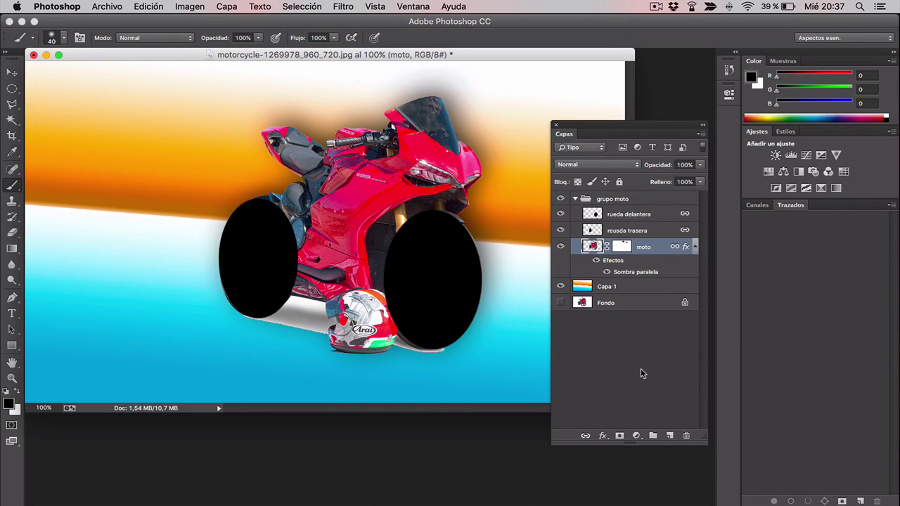
{"action": "left_click", "coordinate": [635, 435]}
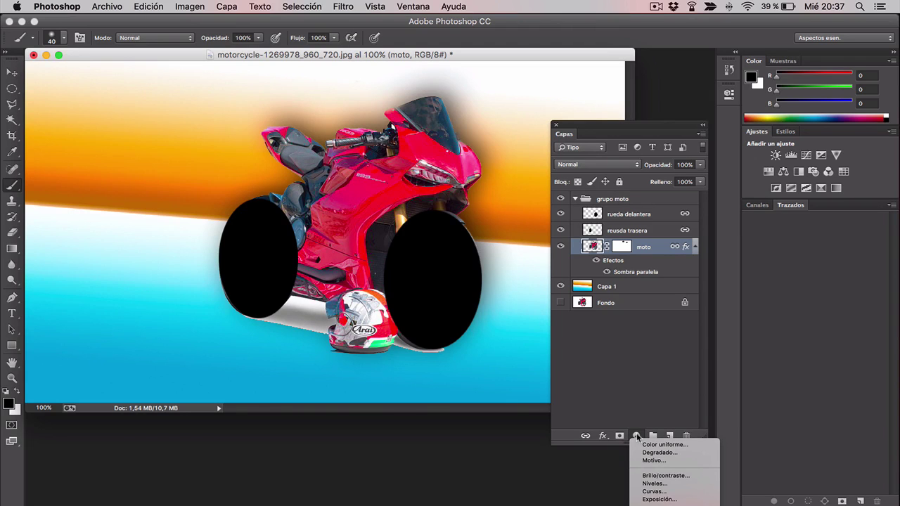
{"action": "left_click", "coordinate": [671, 448]}
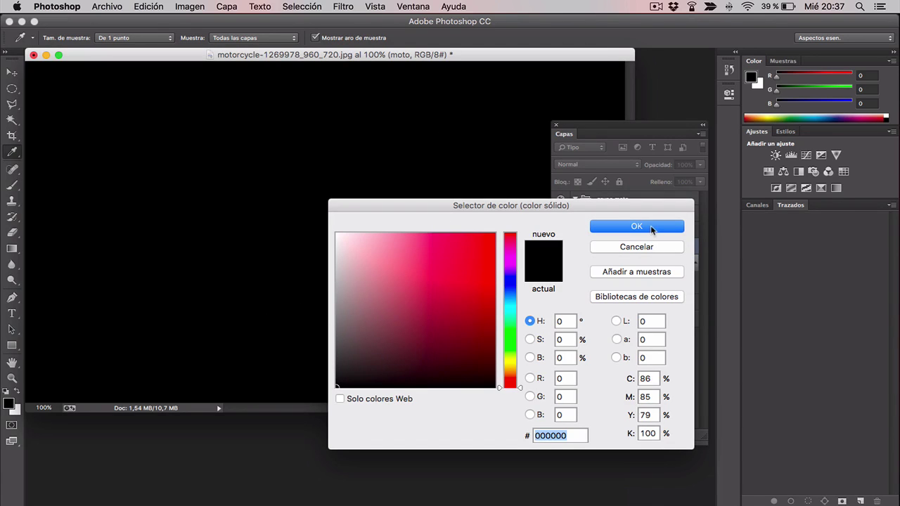
{"action": "left_click", "coordinate": [650, 225]}
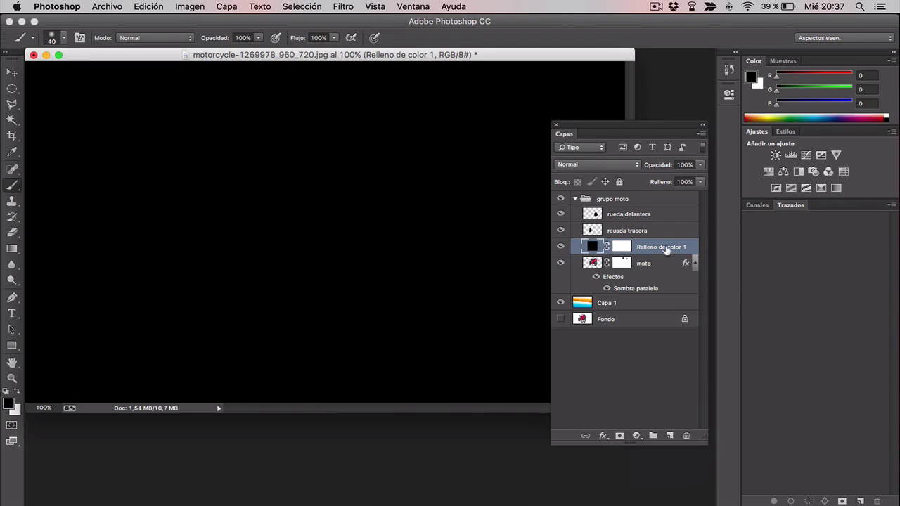
{"action": "right_click", "coordinate": [668, 248]}
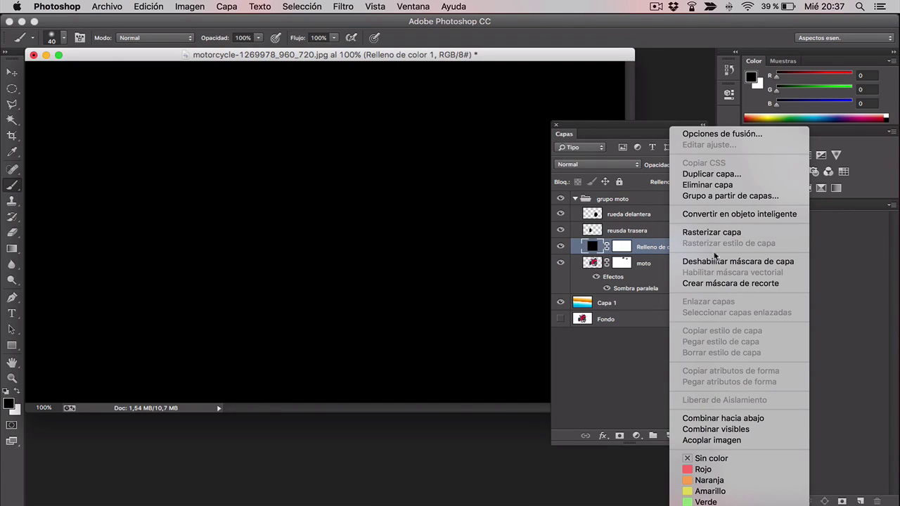
{"action": "left_click", "coordinate": [717, 283]}
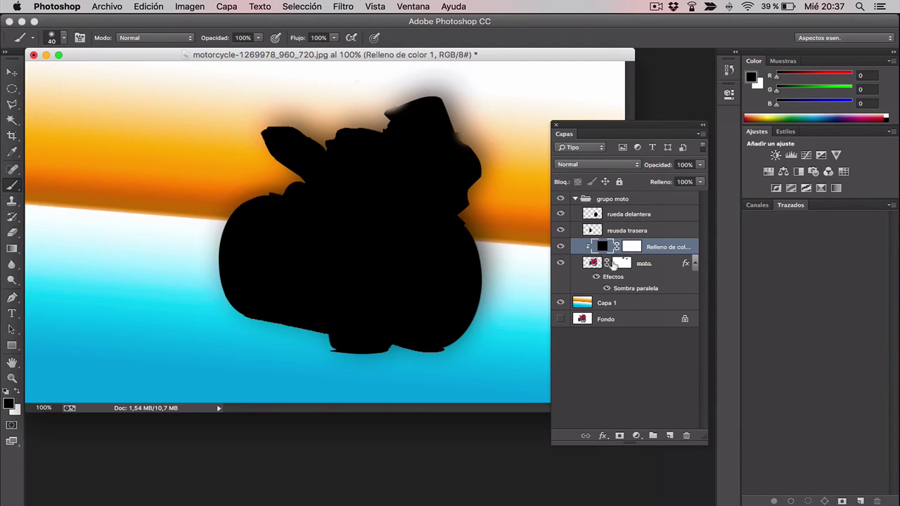
{"action": "double_click", "coordinate": [601, 245]}
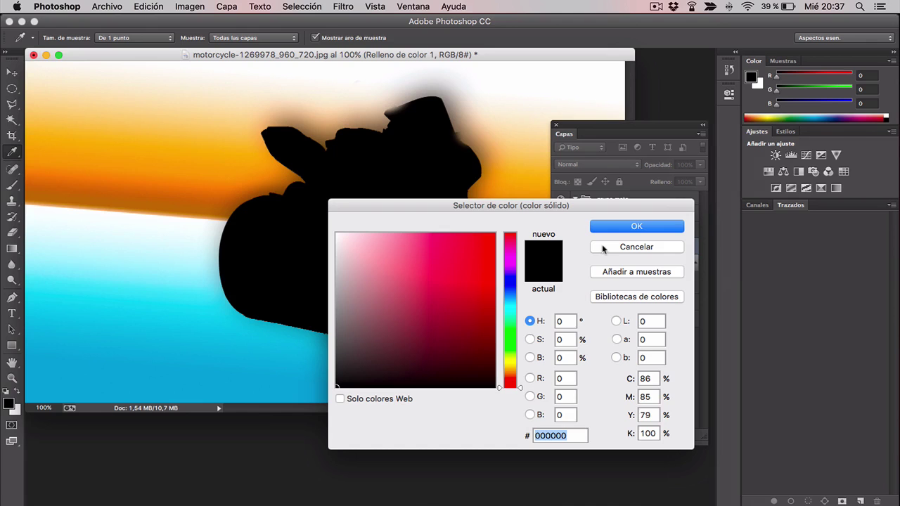
{"action": "left_click", "coordinate": [483, 240]}
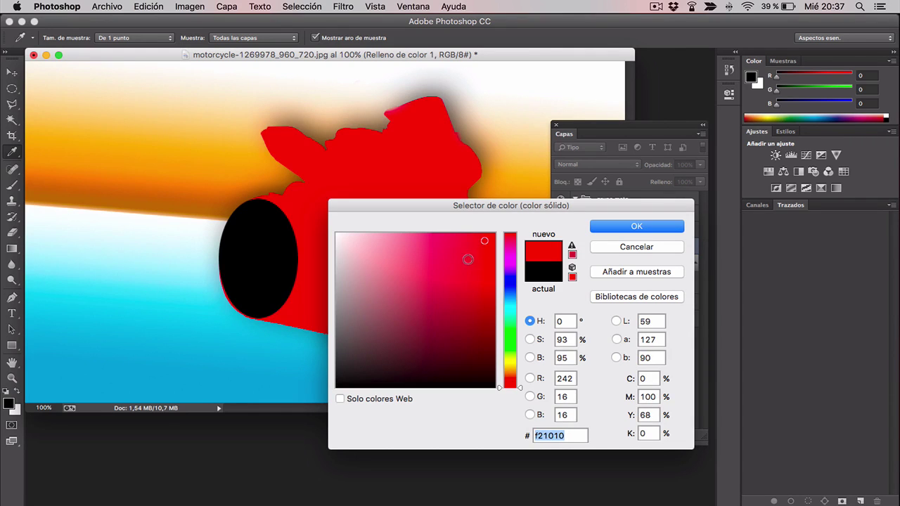
{"action": "mouse_move", "coordinate": [467, 259]}
{"action": "left_mouse_down"}
{"action": "mouse_move", "coordinate": [458, 302]}
{"action": "mouse_move", "coordinate": [470, 354]}
{"action": "mouse_move", "coordinate": [449, 341]}
{"action": "mouse_move", "coordinate": [450, 270]}
{"action": "mouse_move", "coordinate": [481, 261]}
{"action": "left_mouse_up"}
{"action": "left_click", "coordinate": [633, 225]}
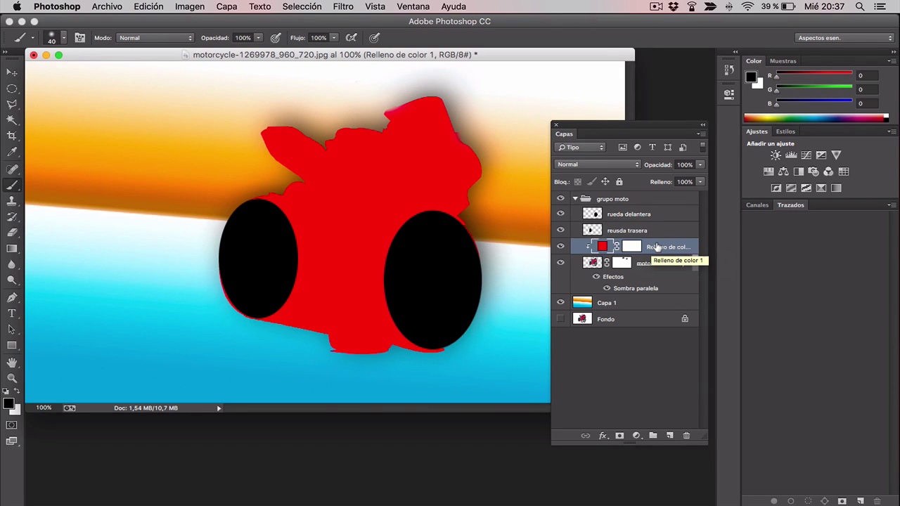
{"action": "left_click", "coordinate": [560, 246]}
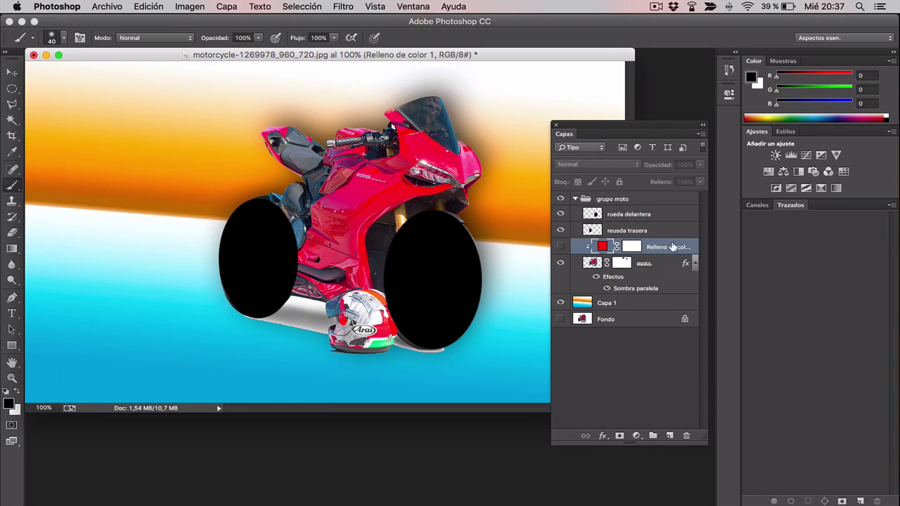
{"action": "left_click", "coordinate": [688, 439]}
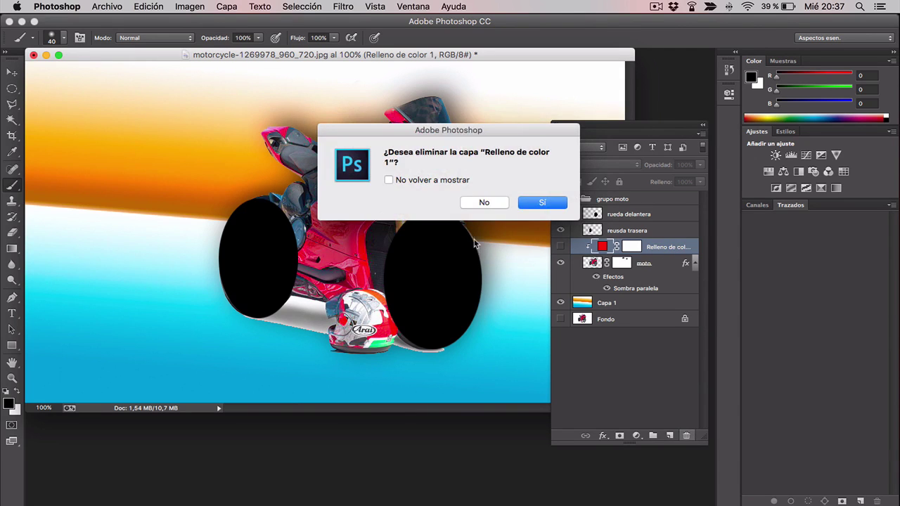
{"action": "left_click", "coordinate": [536, 203]}
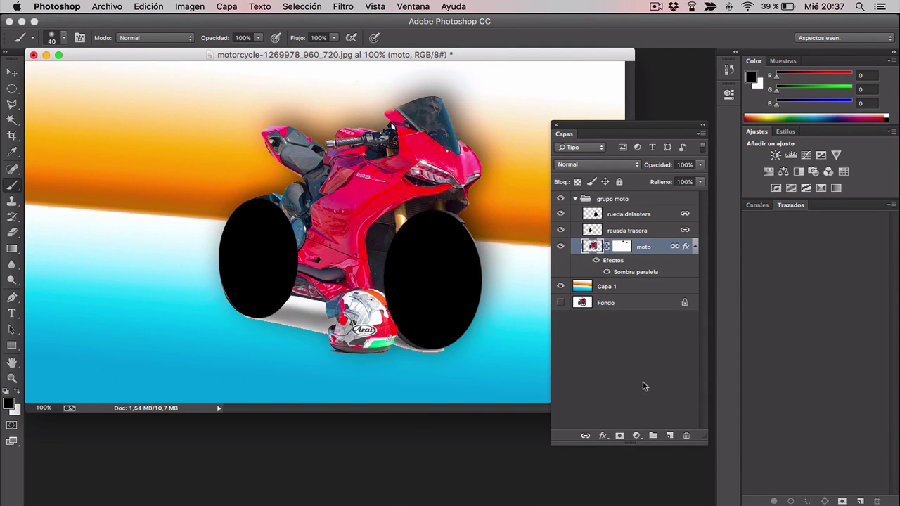
Add a Brillo/contraste 1 layer (brightness 150, contrast 69) clipped to the moto layer.
{"action": "left_click", "coordinate": [634, 435]}
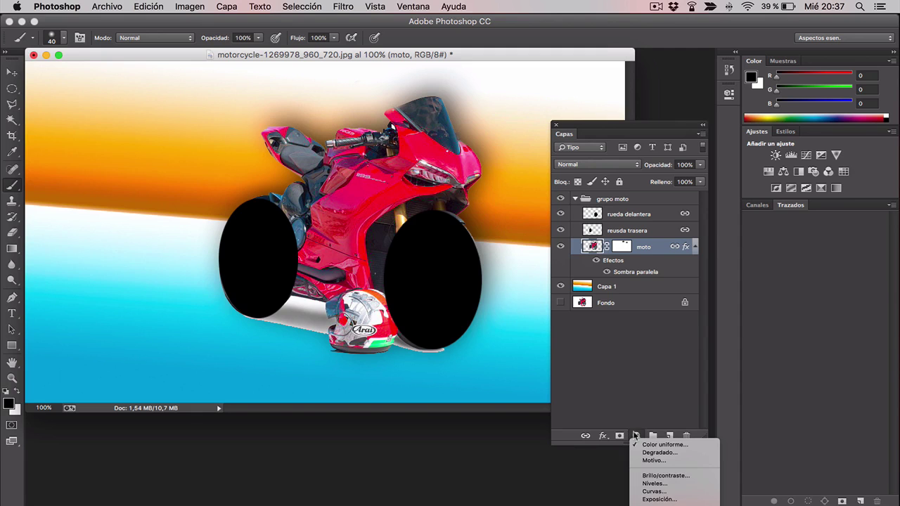
{"action": "left_click", "coordinate": [658, 476]}
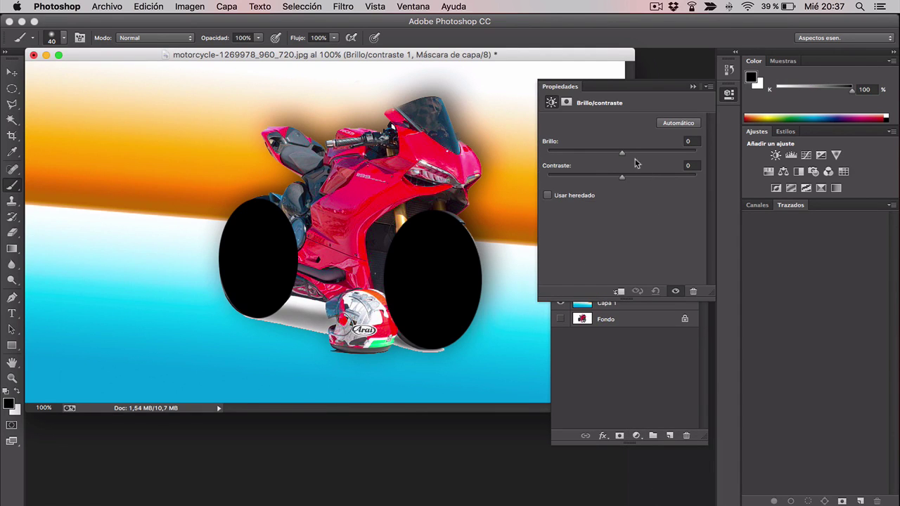
{"action": "mouse_move", "coordinate": [624, 158]}
{"action": "left_mouse_down"}
{"action": "mouse_move", "coordinate": [643, 155]}
{"action": "mouse_move", "coordinate": [599, 153]}
{"action": "mouse_move", "coordinate": [663, 154]}
{"action": "mouse_move", "coordinate": [613, 150]}
{"action": "mouse_move", "coordinate": [653, 152]}
{"action": "mouse_move", "coordinate": [626, 154]}
{"action": "mouse_move", "coordinate": [647, 179]}
{"action": "mouse_move", "coordinate": [671, 179]}
{"action": "mouse_move", "coordinate": [566, 183]}
{"action": "mouse_move", "coordinate": [665, 178]}
{"action": "mouse_move", "coordinate": [689, 159]}
{"action": "mouse_move", "coordinate": [703, 162]}
{"action": "mouse_move", "coordinate": [672, 178]}
{"action": "left_mouse_up"}
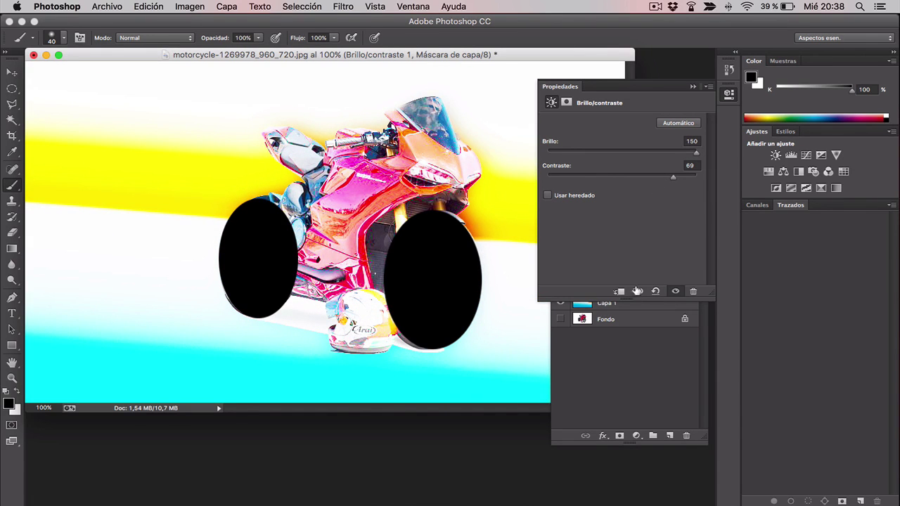
{"action": "left_click", "coordinate": [692, 87]}
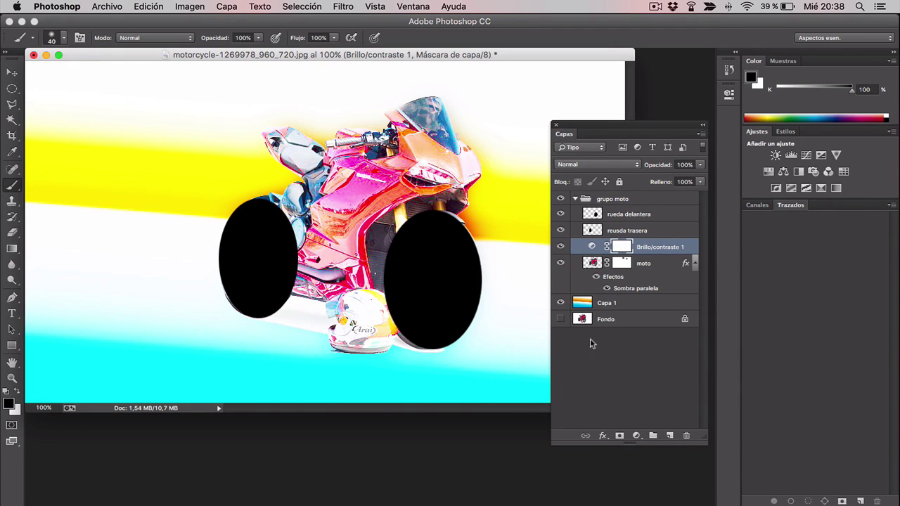
{"action": "right_click", "coordinate": [686, 241]}
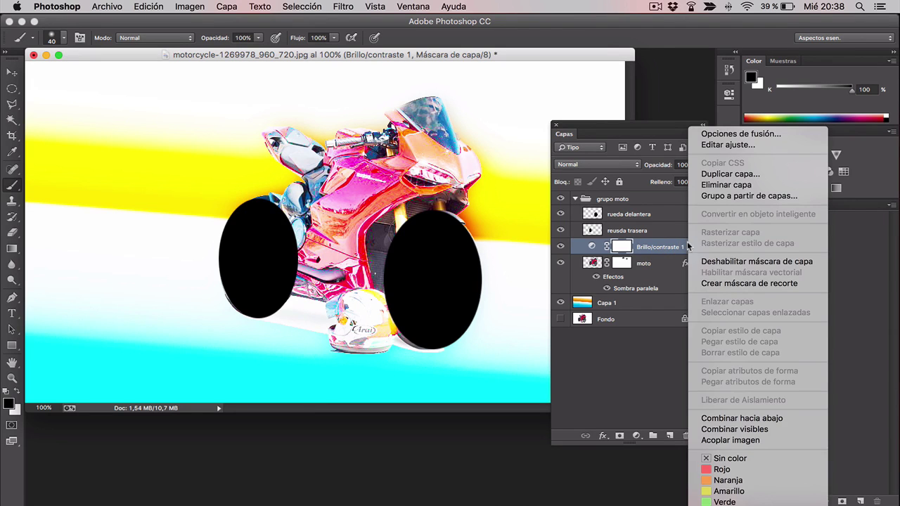
{"action": "left_click", "coordinate": [724, 284]}
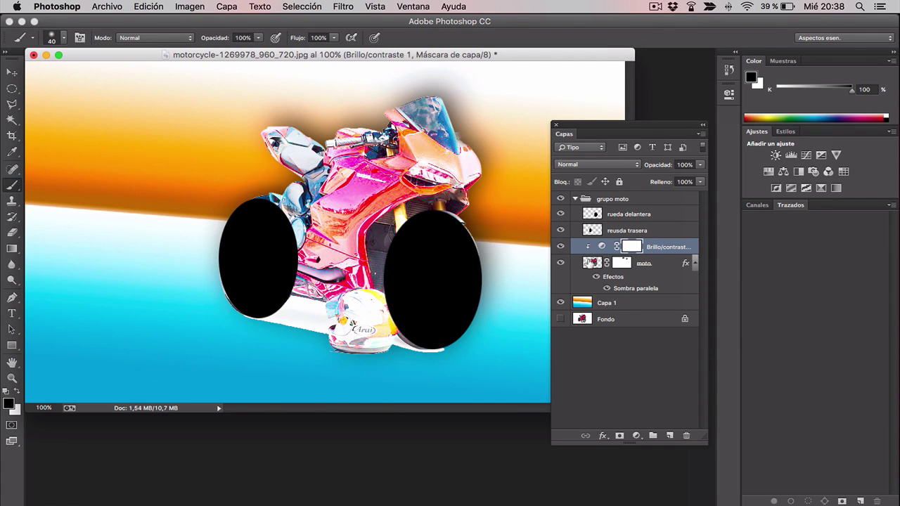
{"action": "left_click", "coordinate": [616, 361]}
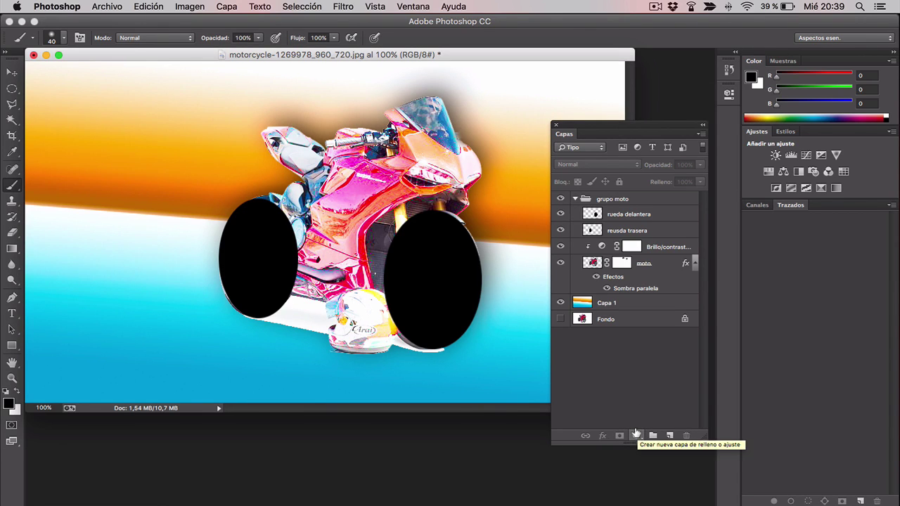
{"action": "left_click", "coordinate": [637, 433]}
{"action": "left_click", "coordinate": [637, 434]}
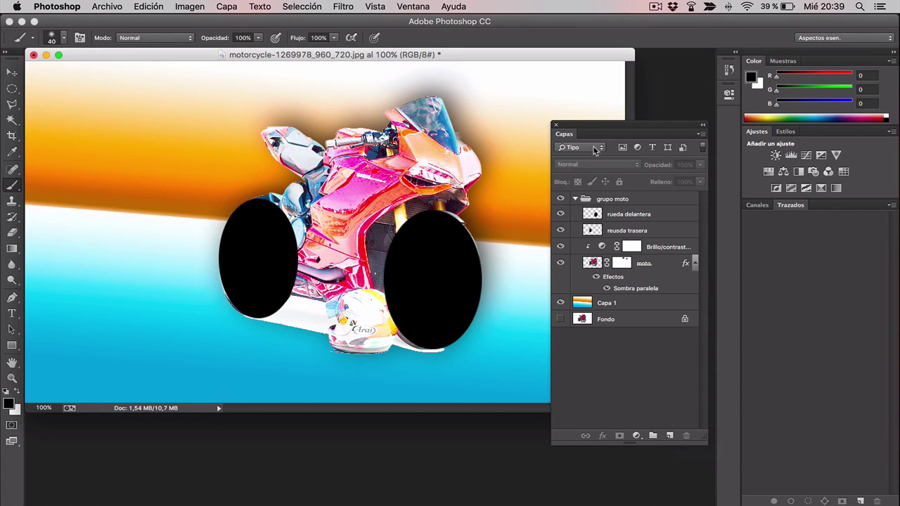
Try filtering the layers by the name 'ruedas', trimmed to 'rueda'.
{"action": "left_click", "coordinate": [594, 150]}
{"action": "left_click", "coordinate": [584, 154]}
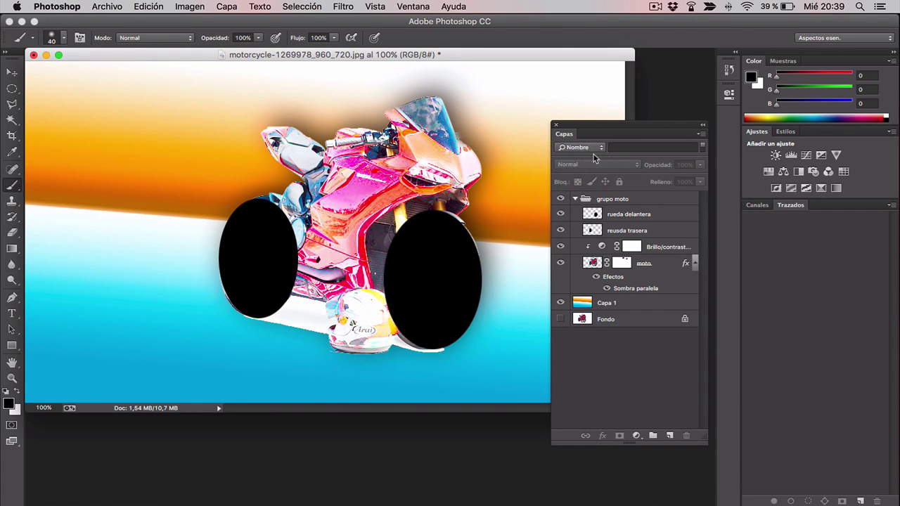
{"action": "left_click", "coordinate": [631, 146]}
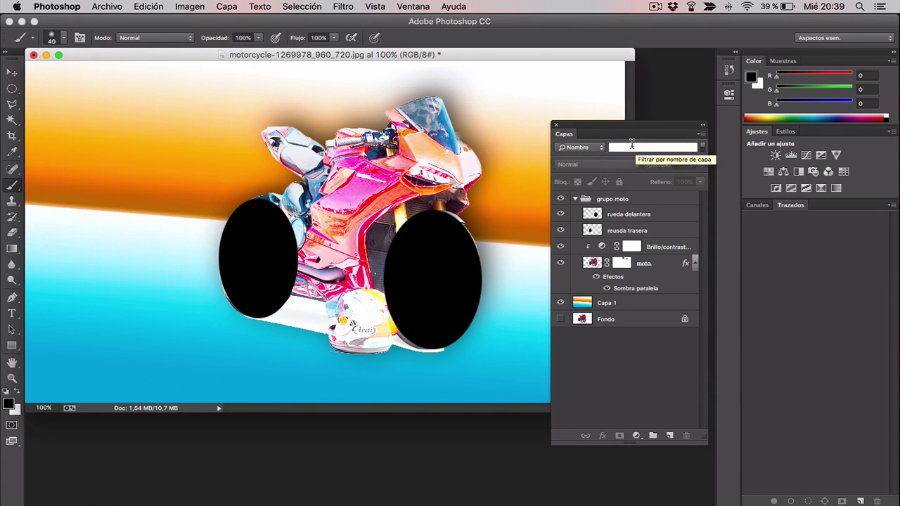
{"action": "type", "text": "ruedas"}
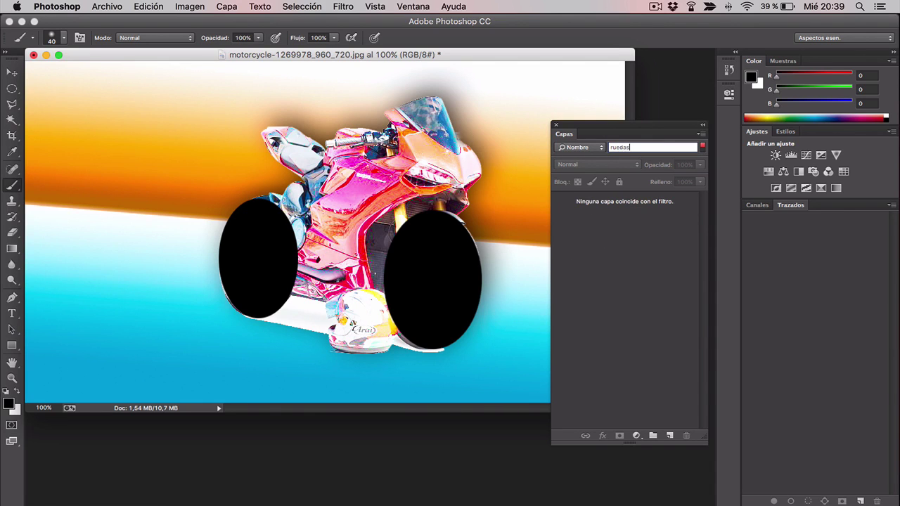
{"action": "key", "text": "BackSpace"}
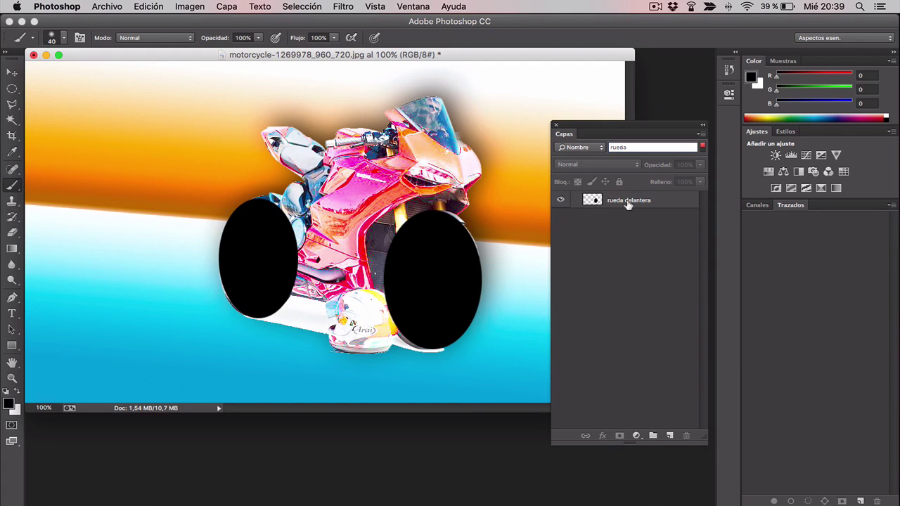
Filter the Capas panel by the Sombra paralela effect.
{"action": "left_click", "coordinate": [588, 148]}
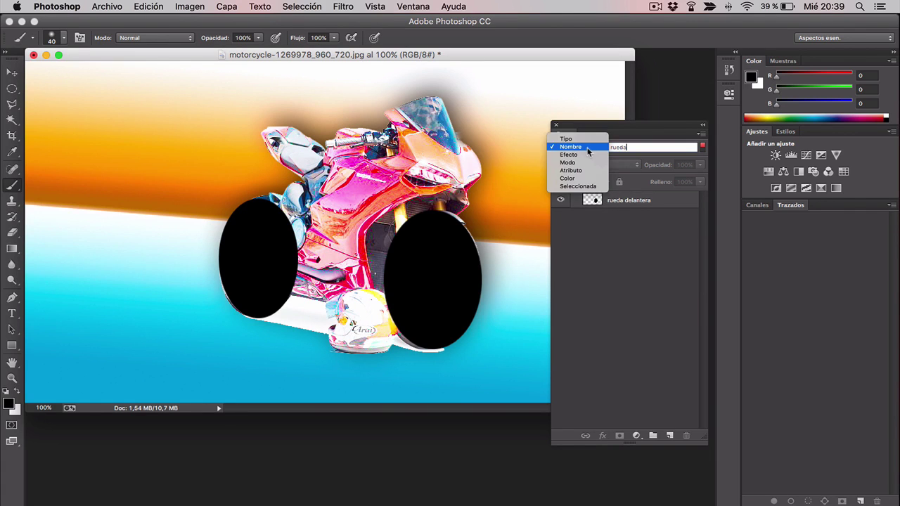
{"action": "left_click", "coordinate": [580, 155]}
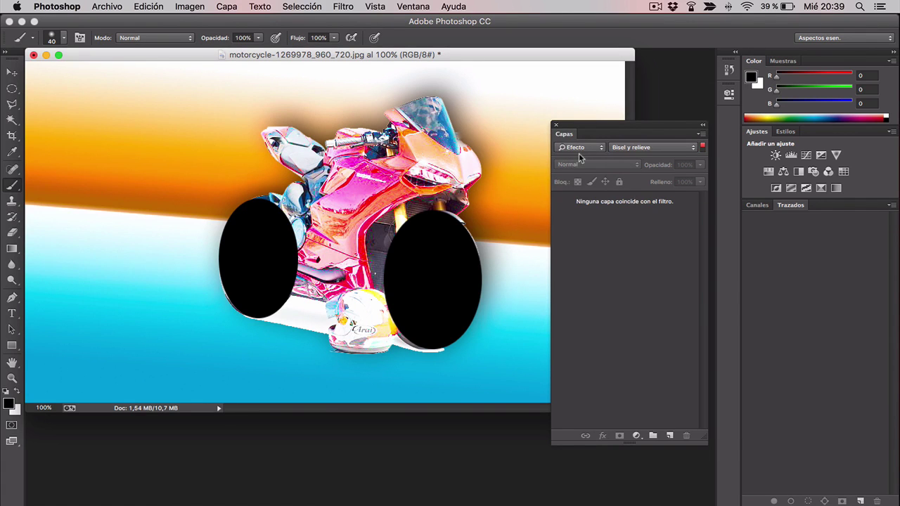
{"action": "left_click", "coordinate": [643, 149]}
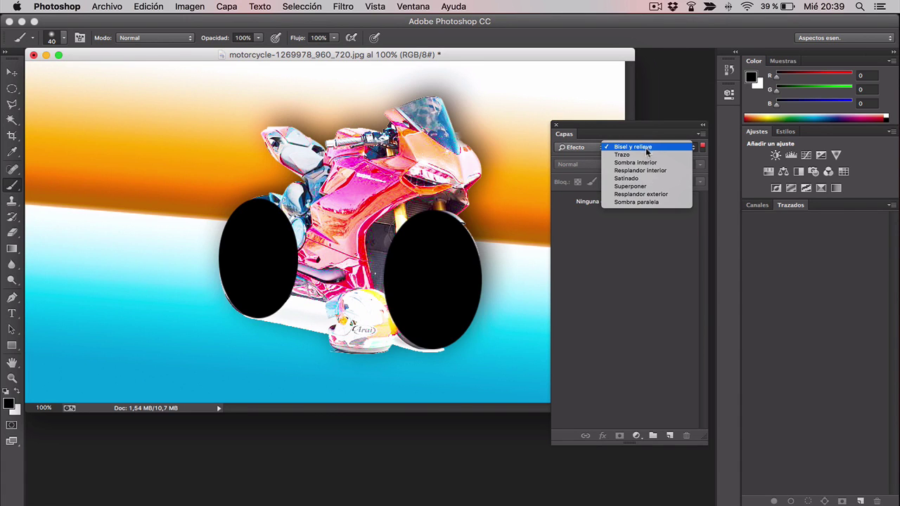
{"action": "left_click", "coordinate": [656, 202]}
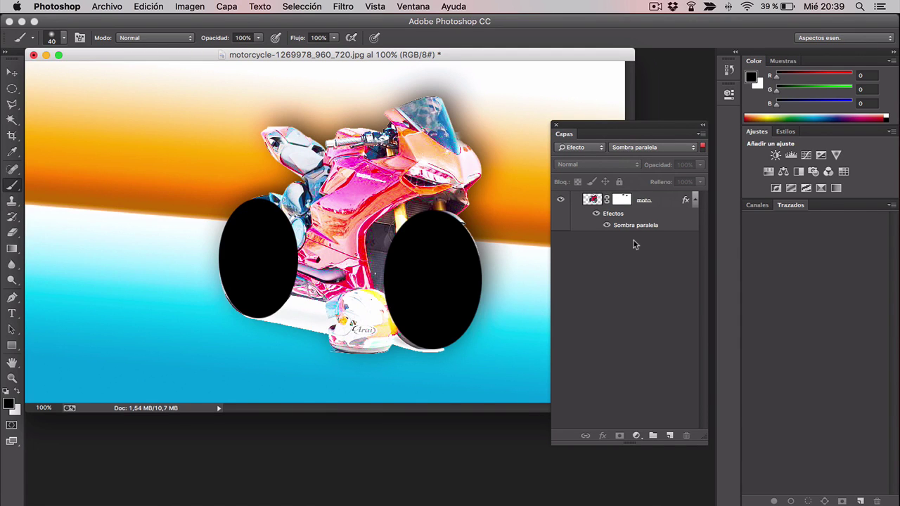
{"action": "left_click", "coordinate": [640, 147]}
{"action": "left_click", "coordinate": [639, 149]}
{"action": "left_click", "coordinate": [592, 147]}
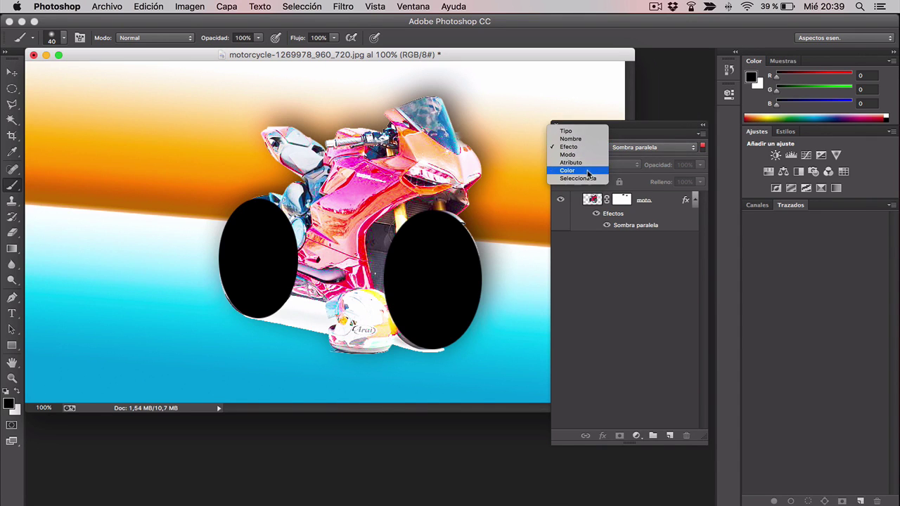
Filter the layers by the Rojo colour label, then switch the filter back to Tipo.
{"action": "left_click", "coordinate": [591, 170]}
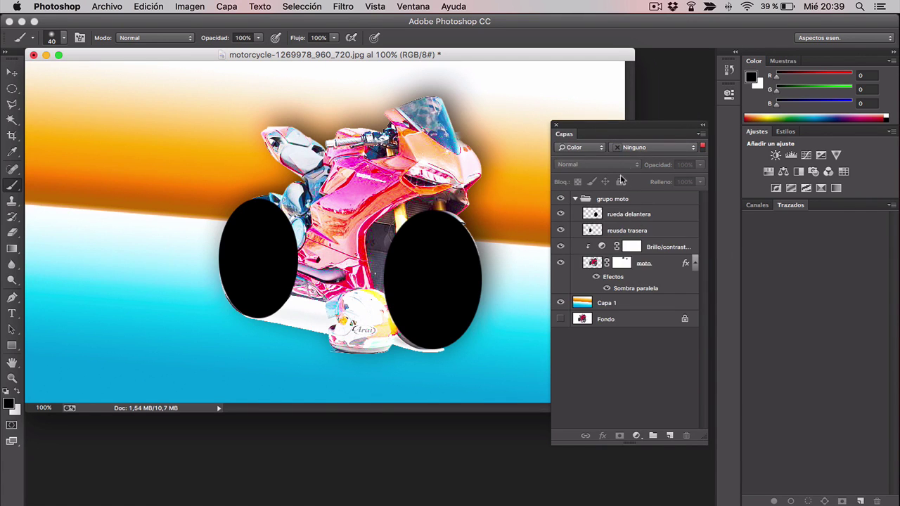
{"action": "left_click", "coordinate": [650, 148]}
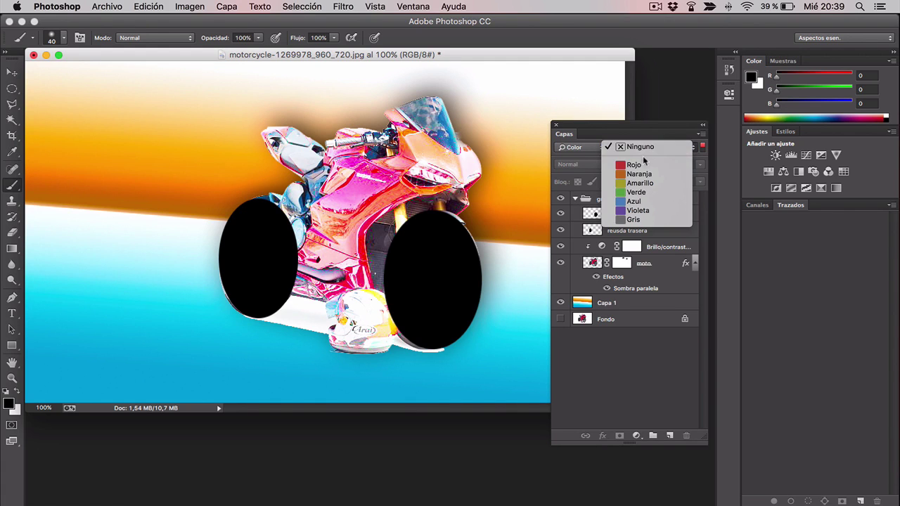
{"action": "left_click", "coordinate": [639, 165]}
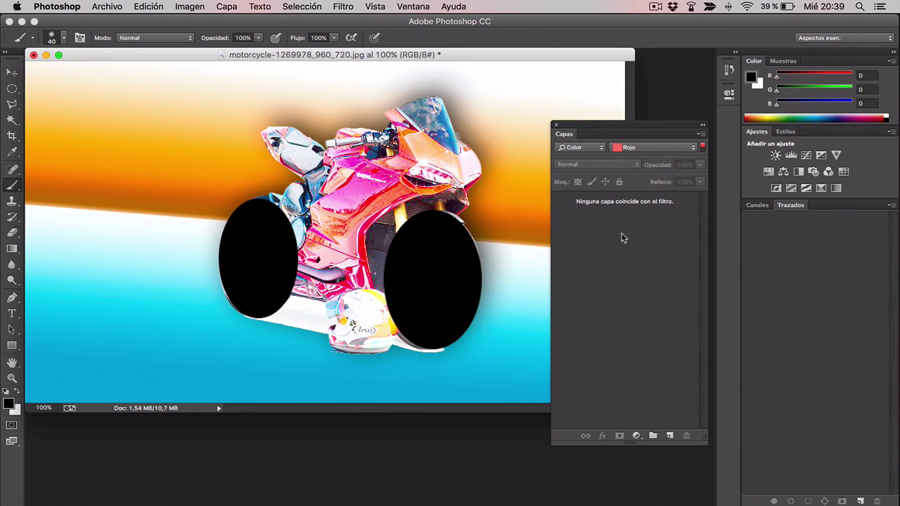
{"action": "left_click", "coordinate": [659, 147]}
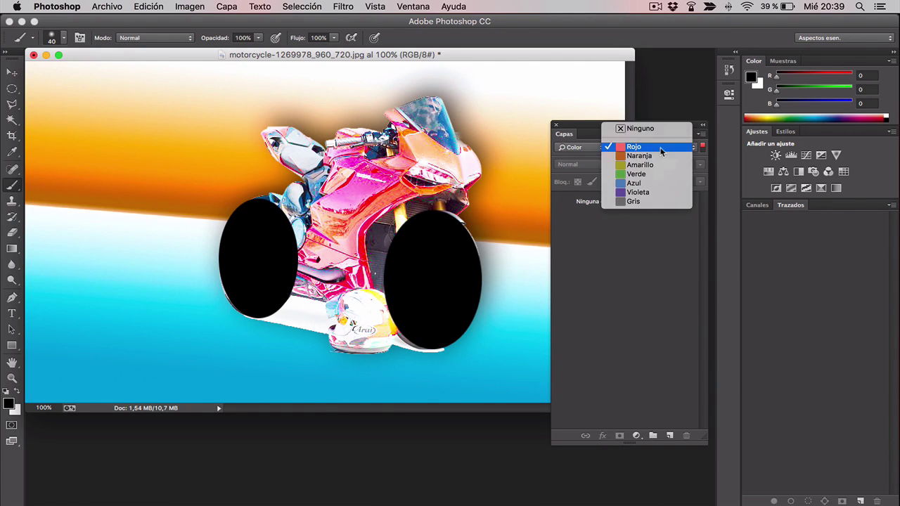
{"action": "left_click", "coordinate": [641, 254]}
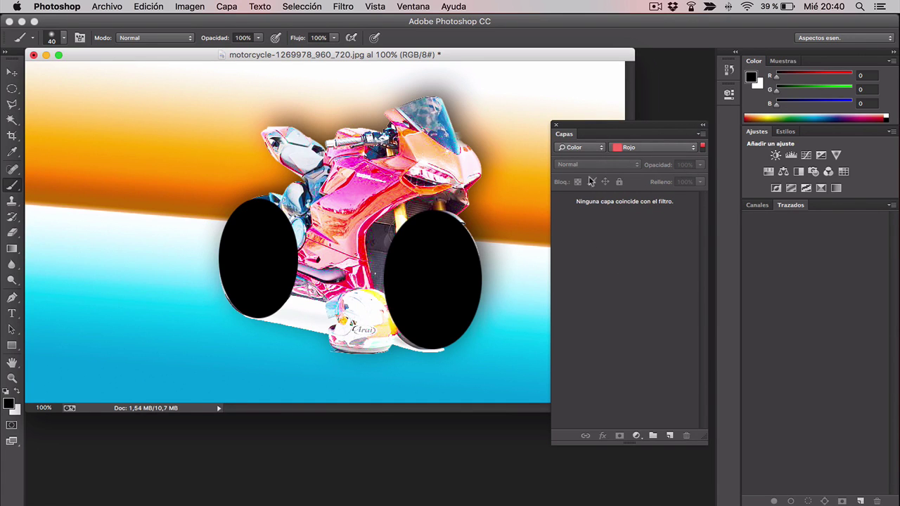
{"action": "left_click", "coordinate": [578, 147]}
{"action": "left_click", "coordinate": [578, 110]}
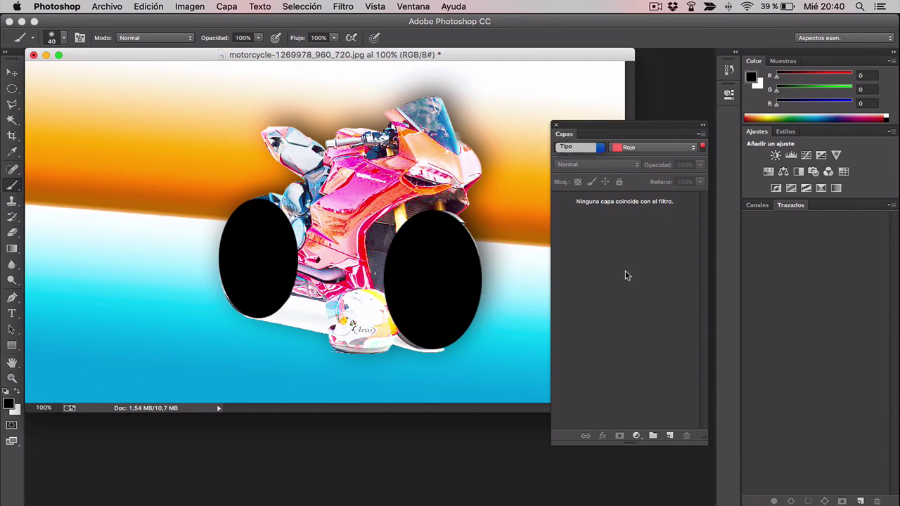
Give the grupo moto group the Verde colour label and collapse and re-expand it.
{"action": "left_click", "coordinate": [667, 199]}
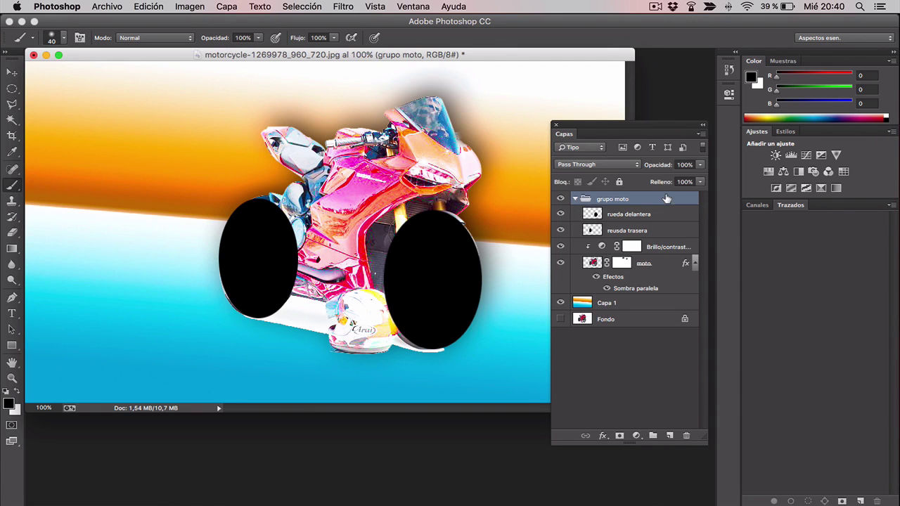
{"action": "right_click", "coordinate": [667, 200]}
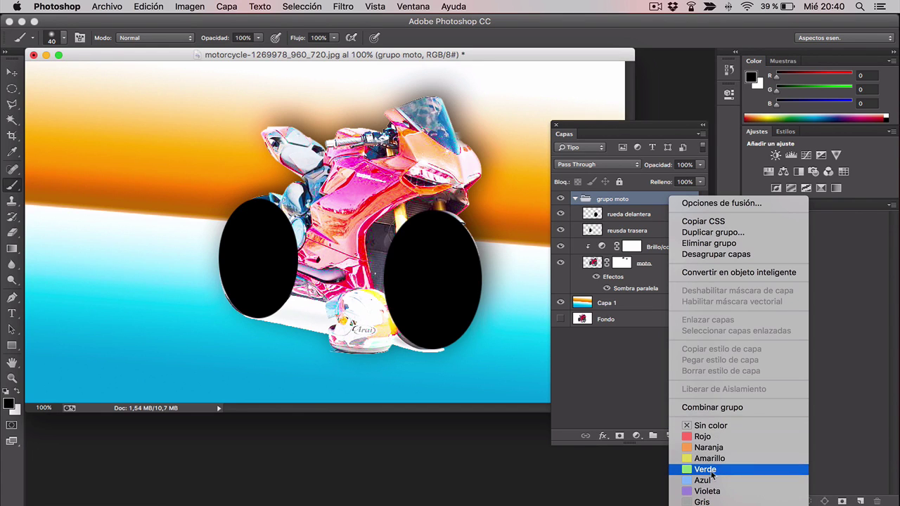
{"action": "left_click", "coordinate": [705, 469]}
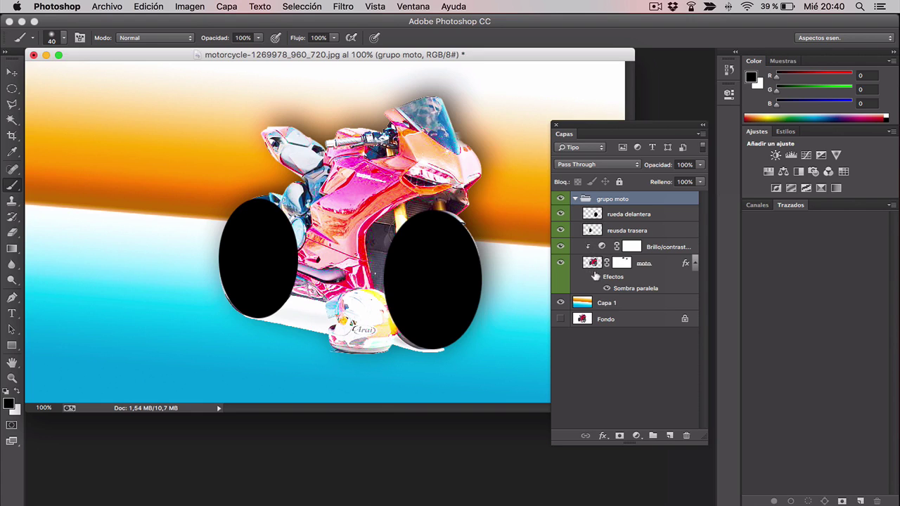
{"action": "left_click", "coordinate": [575, 199]}
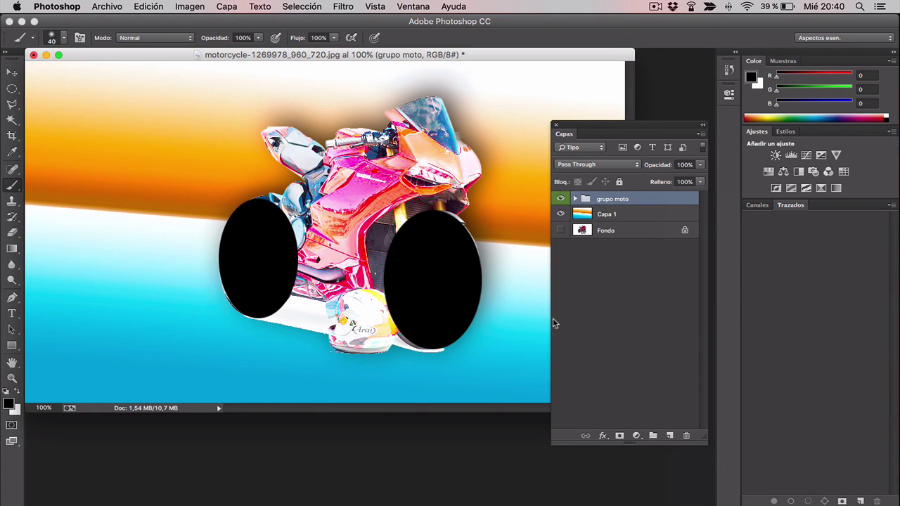
{"action": "left_click", "coordinate": [575, 198]}
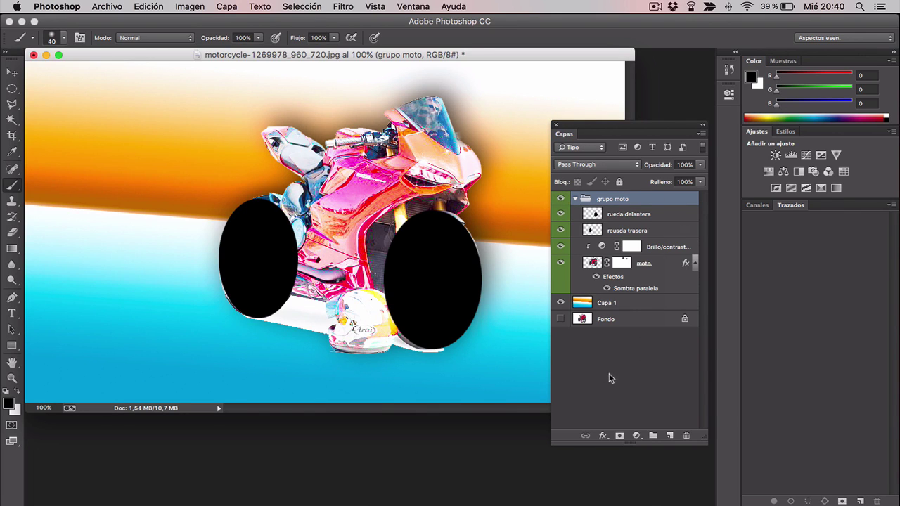
{"action": "left_click", "coordinate": [594, 149]}
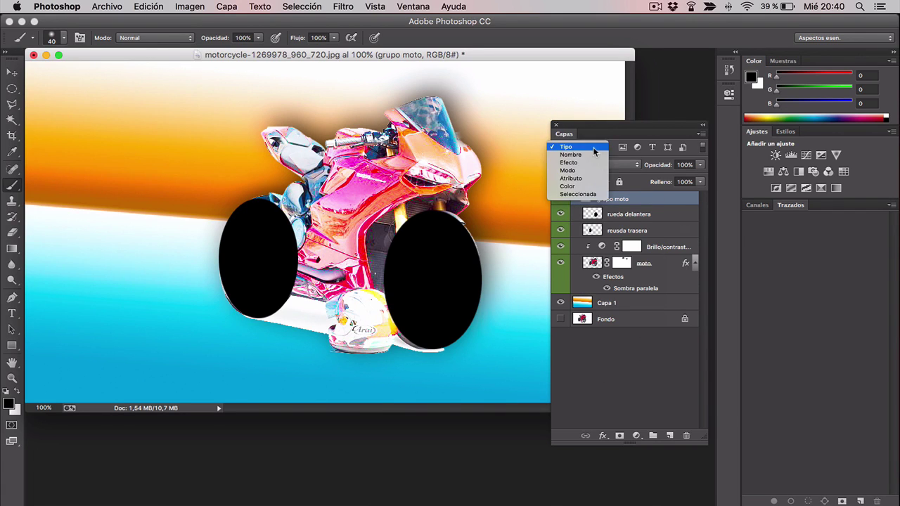
Show only Verde-labelled layers, then return the filter type to Tipo.
{"action": "left_click", "coordinate": [567, 186]}
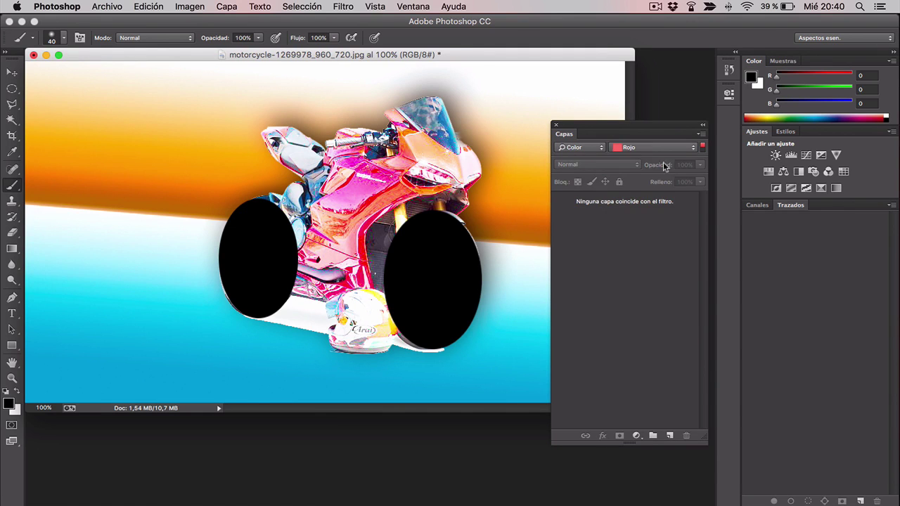
{"action": "left_click", "coordinate": [648, 149]}
{"action": "left_click", "coordinate": [645, 178]}
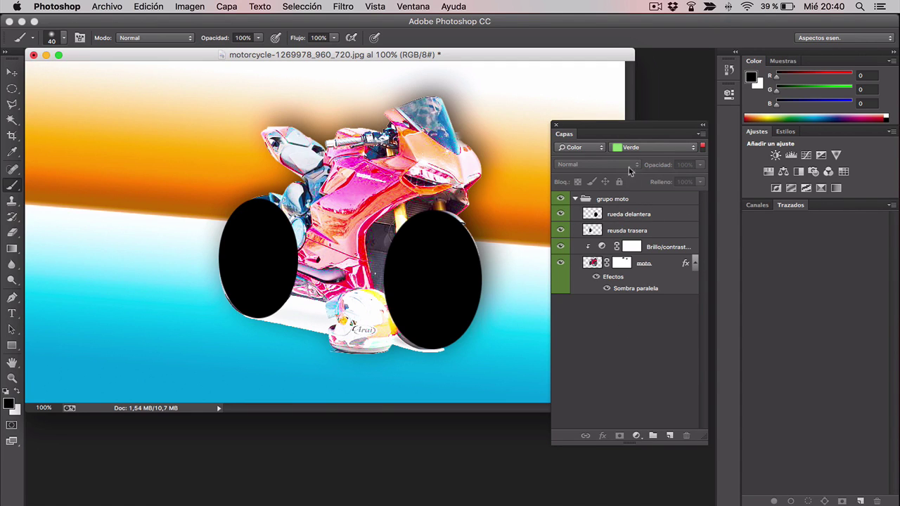
{"action": "left_click", "coordinate": [595, 149]}
{"action": "left_click", "coordinate": [566, 108]}
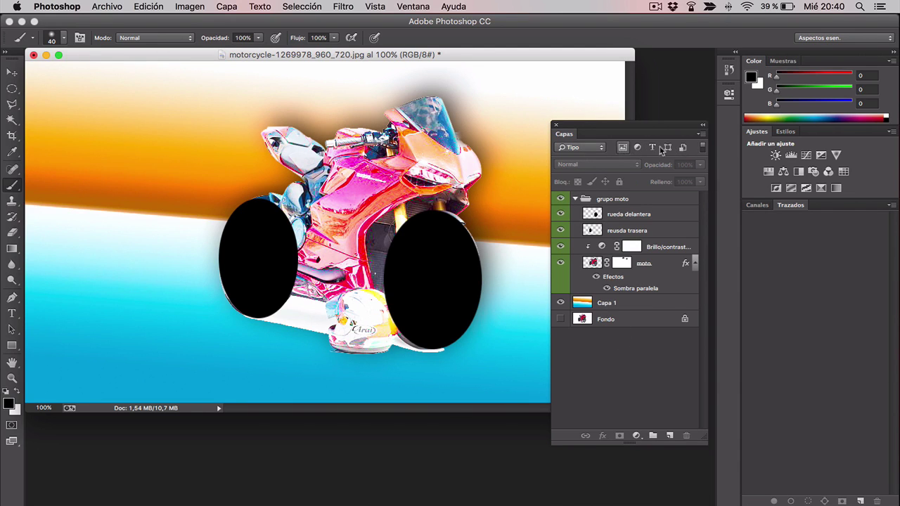
Narrow the kind filter to adjustment layers only, leaving Brillo/contraste.
{"action": "left_click", "coordinate": [623, 148]}
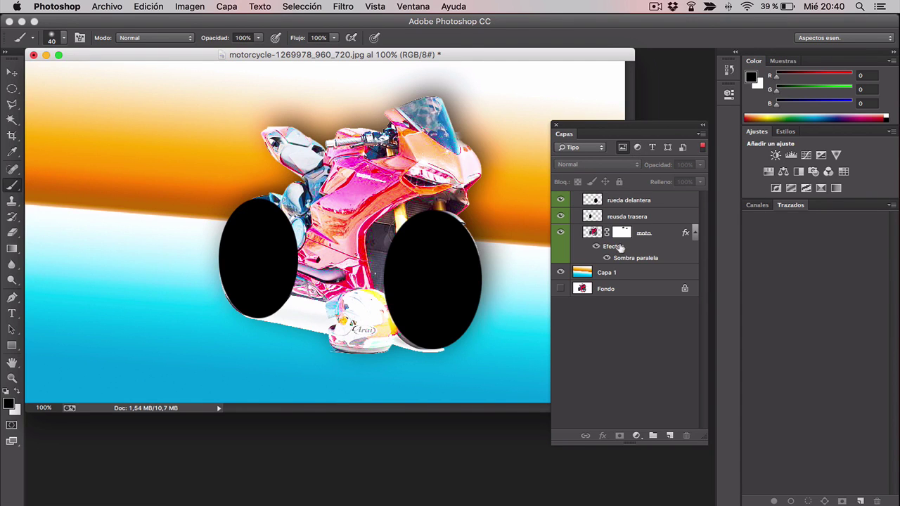
{"action": "left_click", "coordinate": [637, 148]}
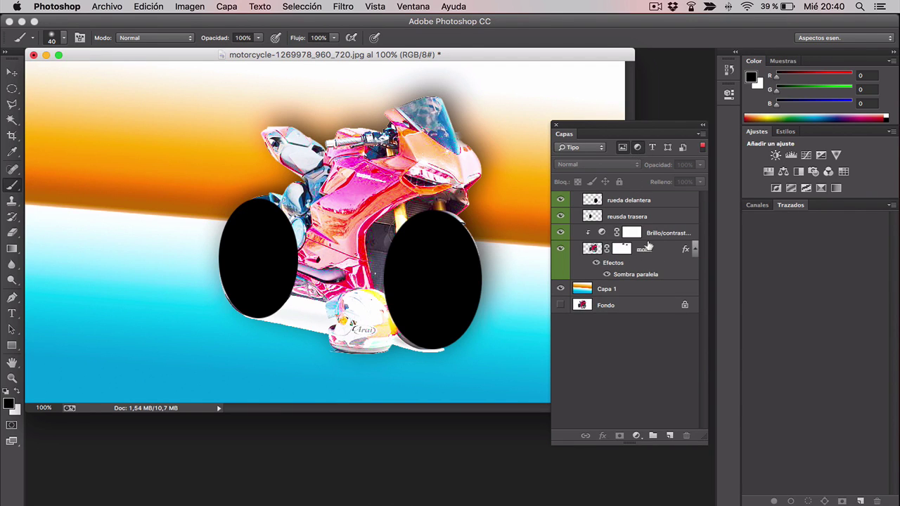
{"action": "left_click", "coordinate": [623, 147]}
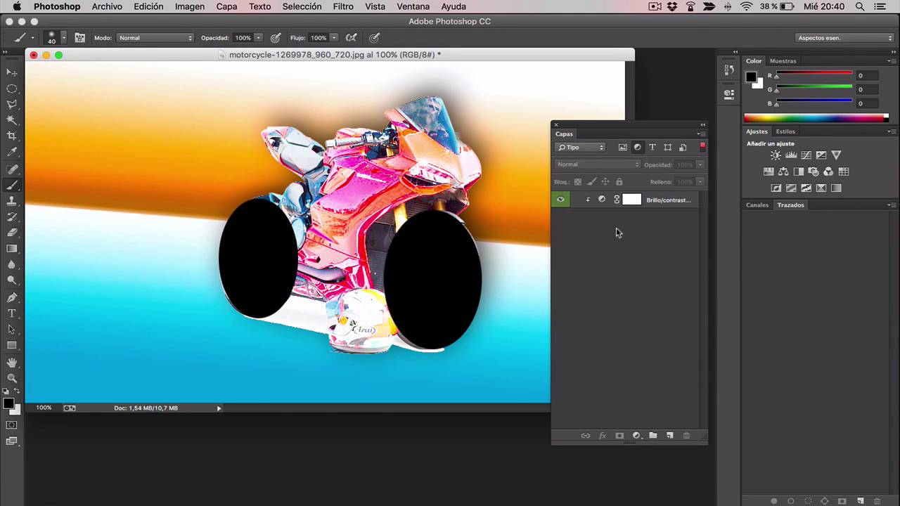
Switch to the Type tool, try the shape and smart-object kind filters, then clear them.
{"action": "key", "text": "t"}
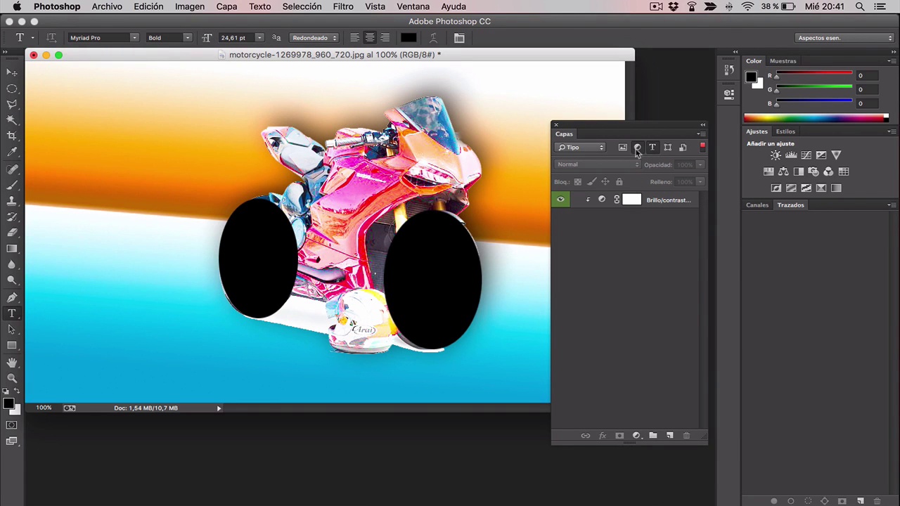
{"action": "left_click", "coordinate": [638, 147]}
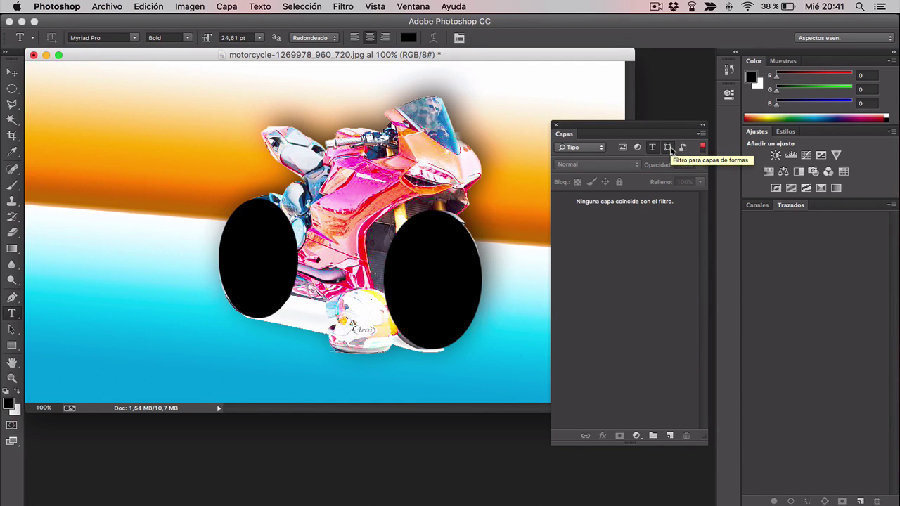
{"action": "left_click", "coordinate": [668, 149]}
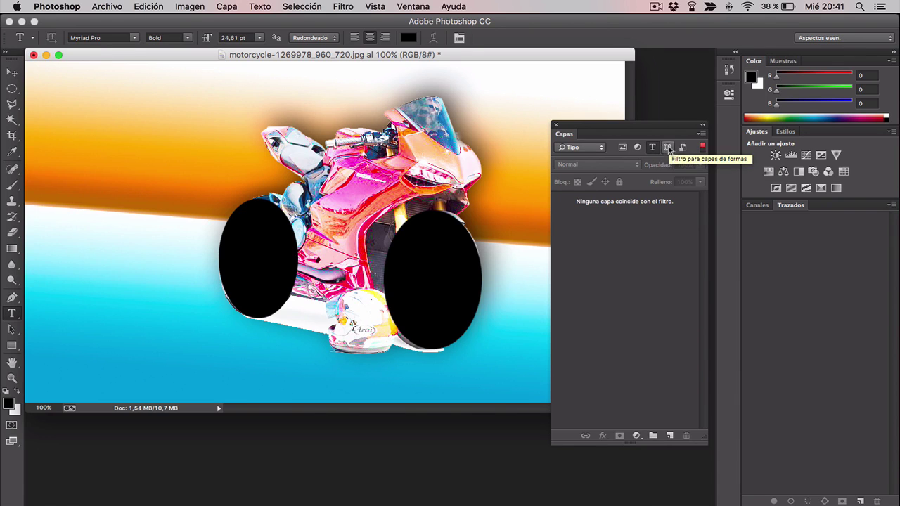
{"action": "left_click", "coordinate": [669, 147]}
{"action": "left_click", "coordinate": [682, 147]}
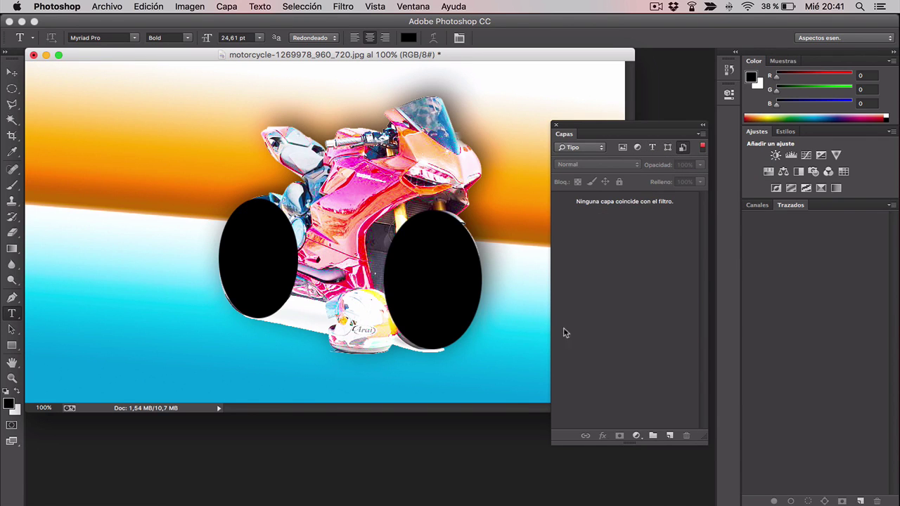
{"action": "left_click", "coordinate": [682, 148]}
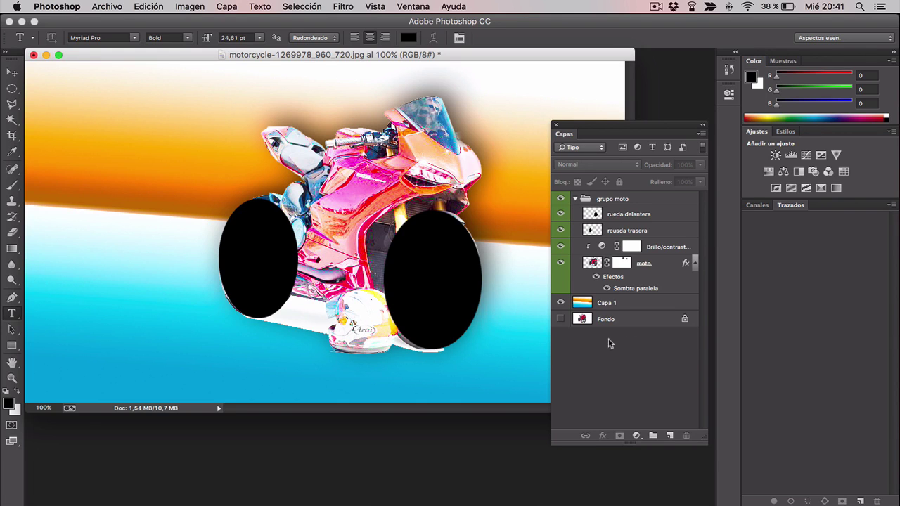